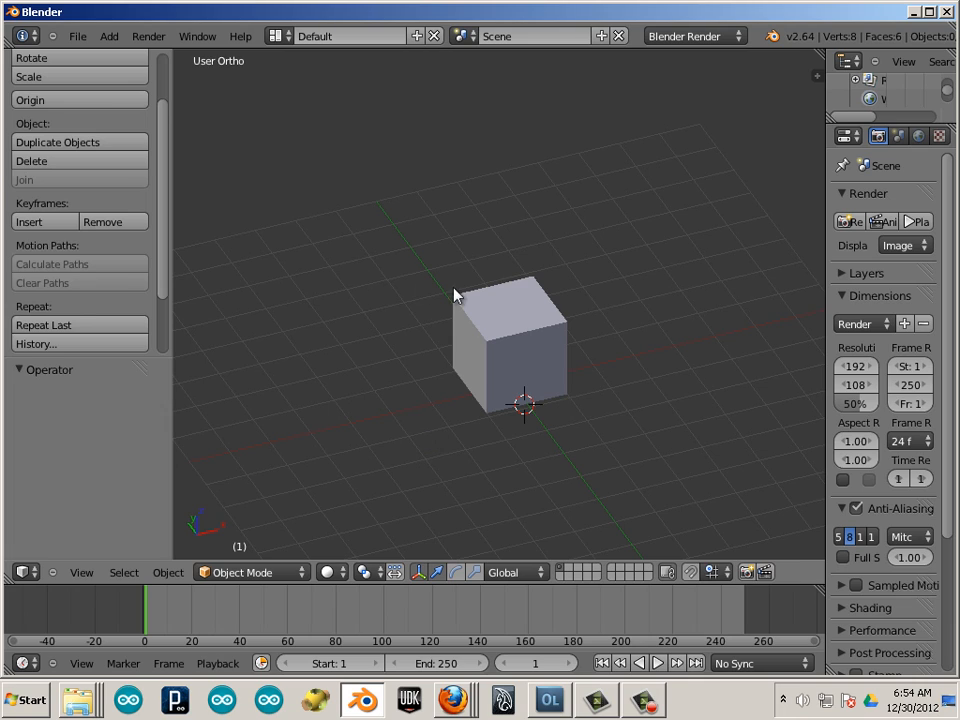
Step: Delete the default cube from the scene
{"action": "right_click", "coordinate": [508, 343]}
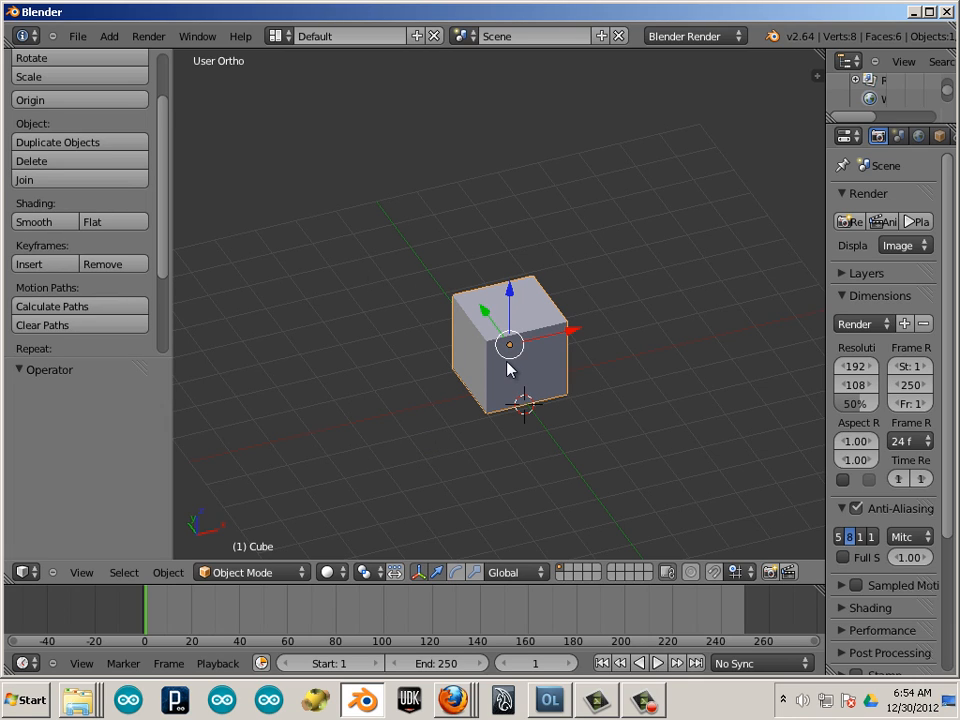
{"action": "key", "text": "x"}
{"action": "left_click", "coordinate": [508, 364]}
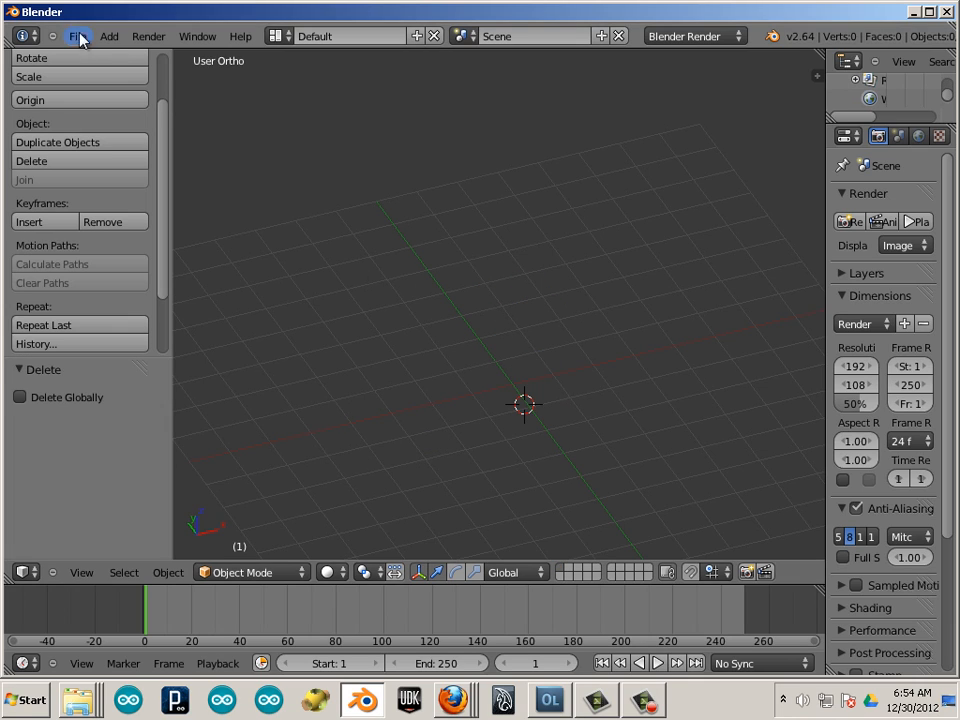
Step: Add a UV sphere mesh at the 3D cursor
{"action": "left_click", "coordinate": [109, 36]}
{"action": "mouse_move", "coordinate": [123, 55]}
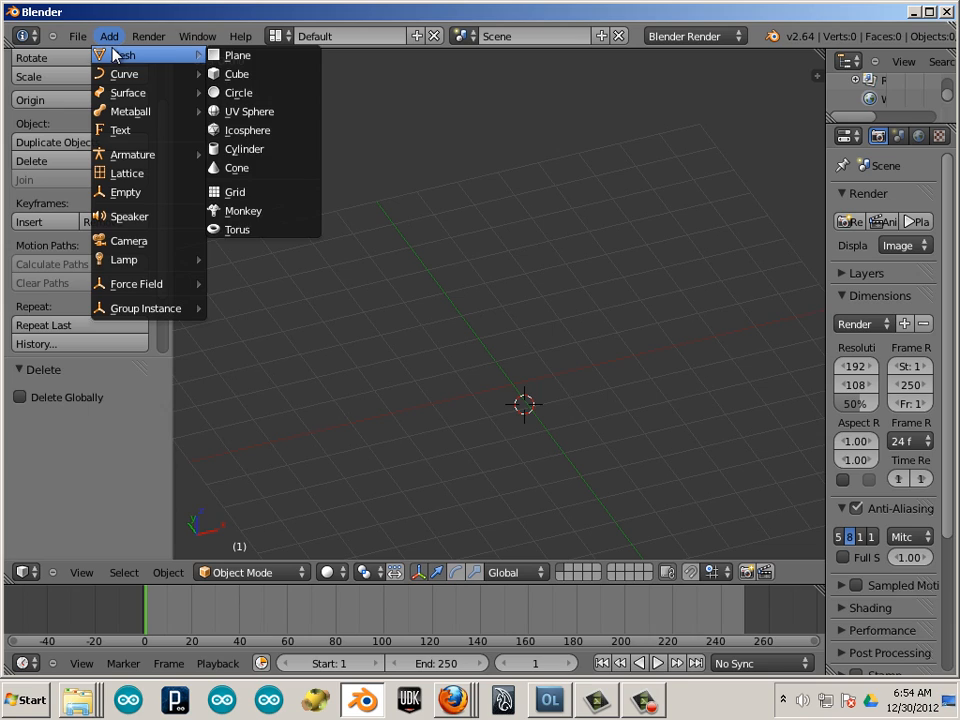
{"action": "left_click", "coordinate": [240, 111]}
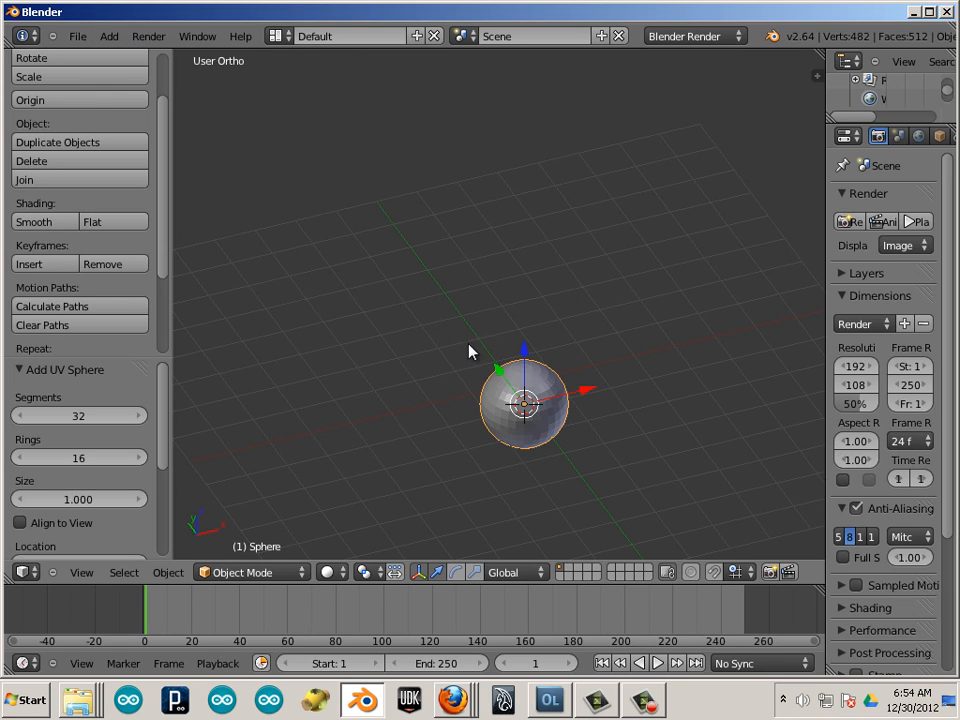
Step: Enter Edit Mode on the sphere and deselect all of its mesh elements
{"action": "middle_click_drag", "start_coordinate": [539, 359], "coordinate": [483, 294], "text": "shift"}
{"action": "scroll", "coordinate": [495, 312], "scroll_direction": "up", "scroll_amount": 5}
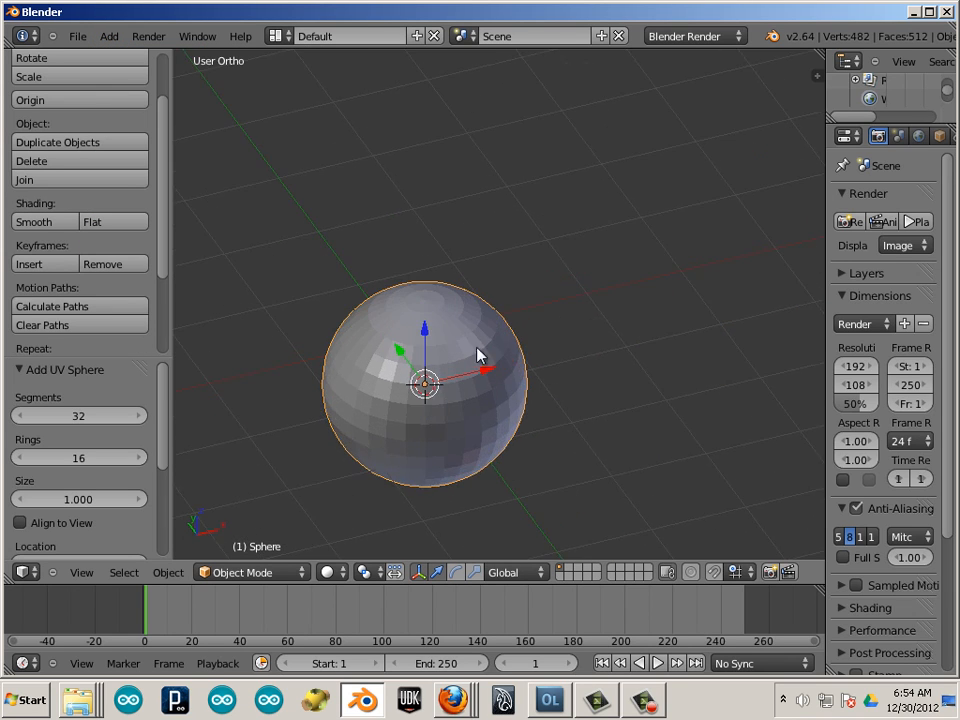
{"action": "middle_click_drag", "start_coordinate": [490, 360], "coordinate": [574, 296], "text": "shift"}
{"action": "scroll", "coordinate": [569, 319], "scroll_direction": "up", "scroll_amount": 2}
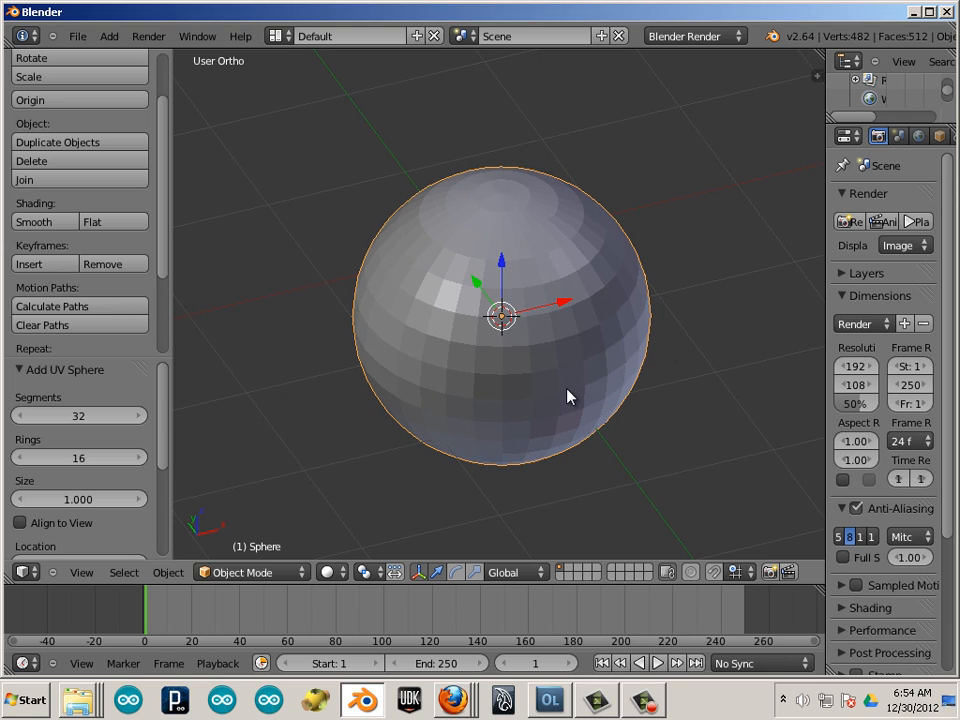
{"action": "key", "text": "Tab"}
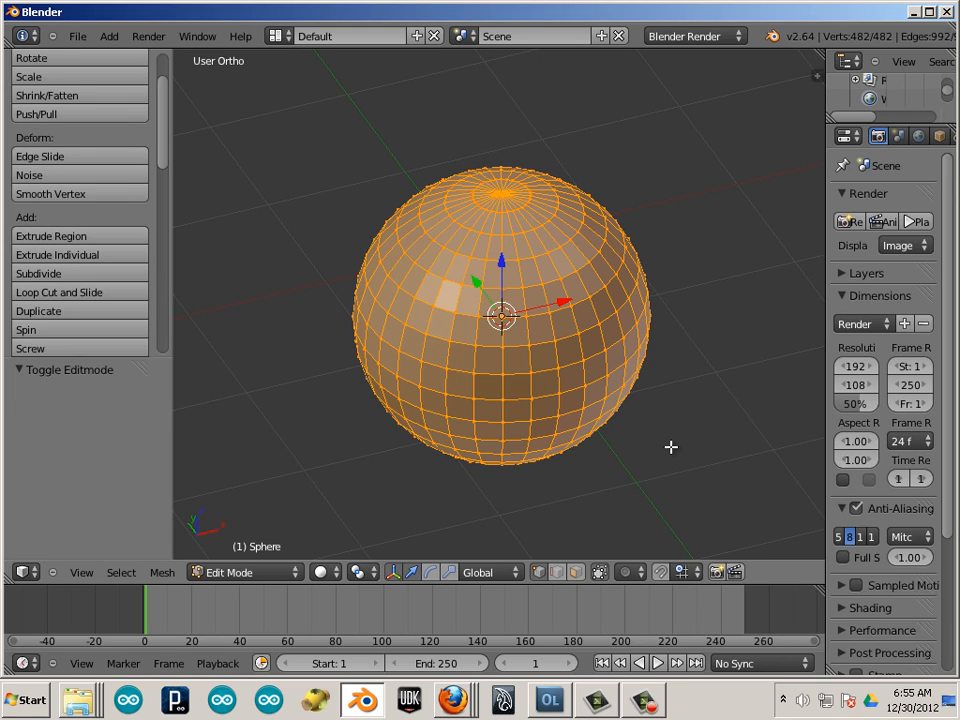
{"action": "scroll", "coordinate": [670, 447], "scroll_direction": "up", "scroll_amount": 1}
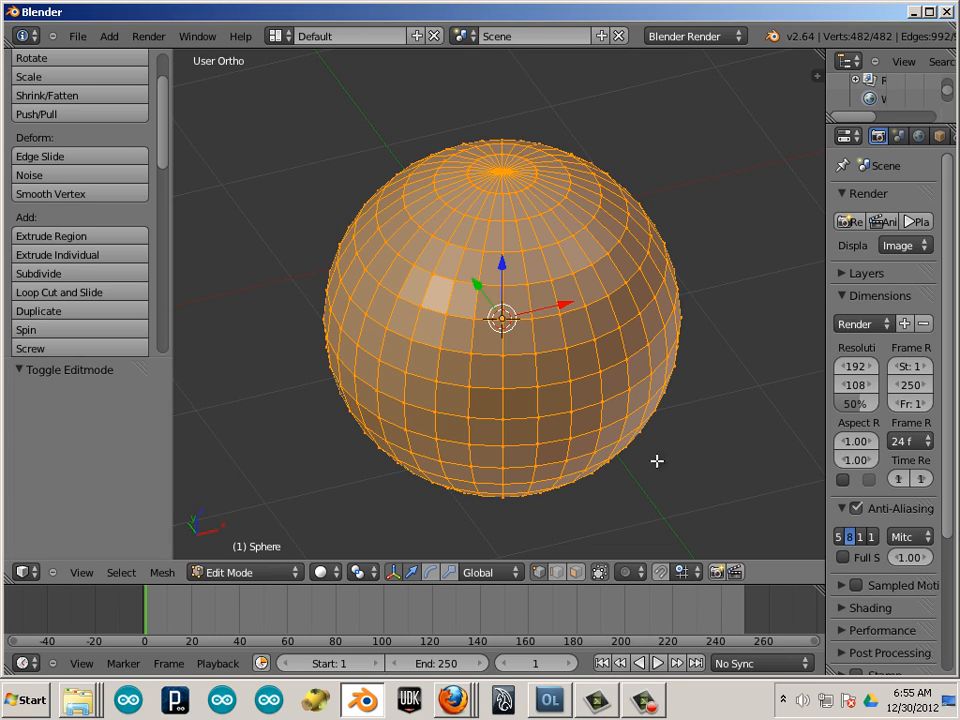
{"action": "key", "text": "a"}
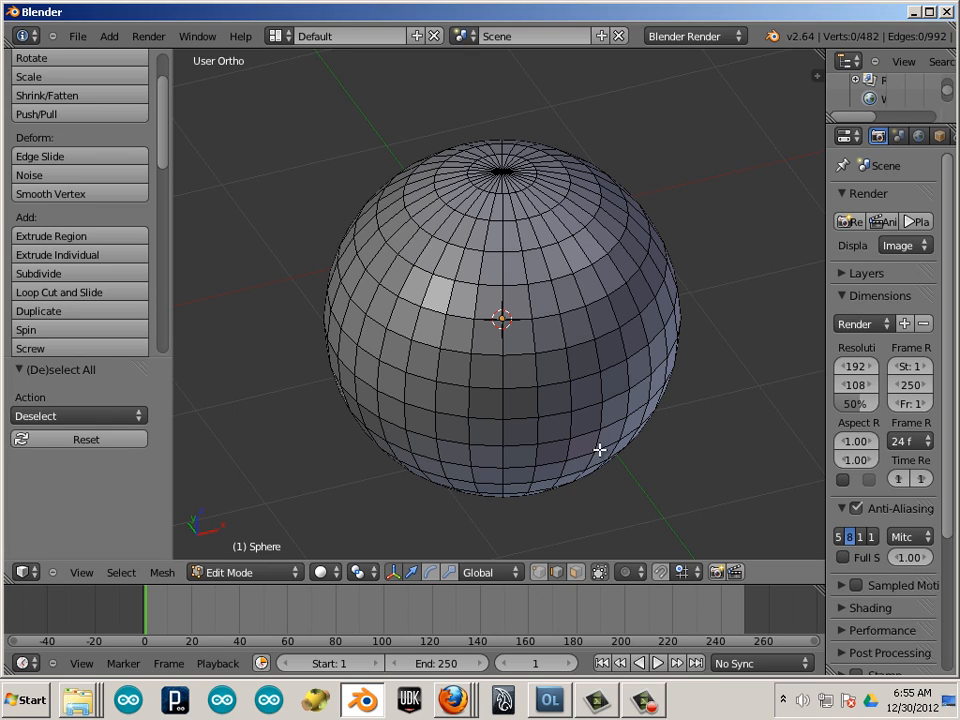
Step: Select five adjacent horizontal edge loops centred on the sphere's equator, and clear the selection
{"action": "right_click", "coordinate": [511, 353], "text": "alt"}
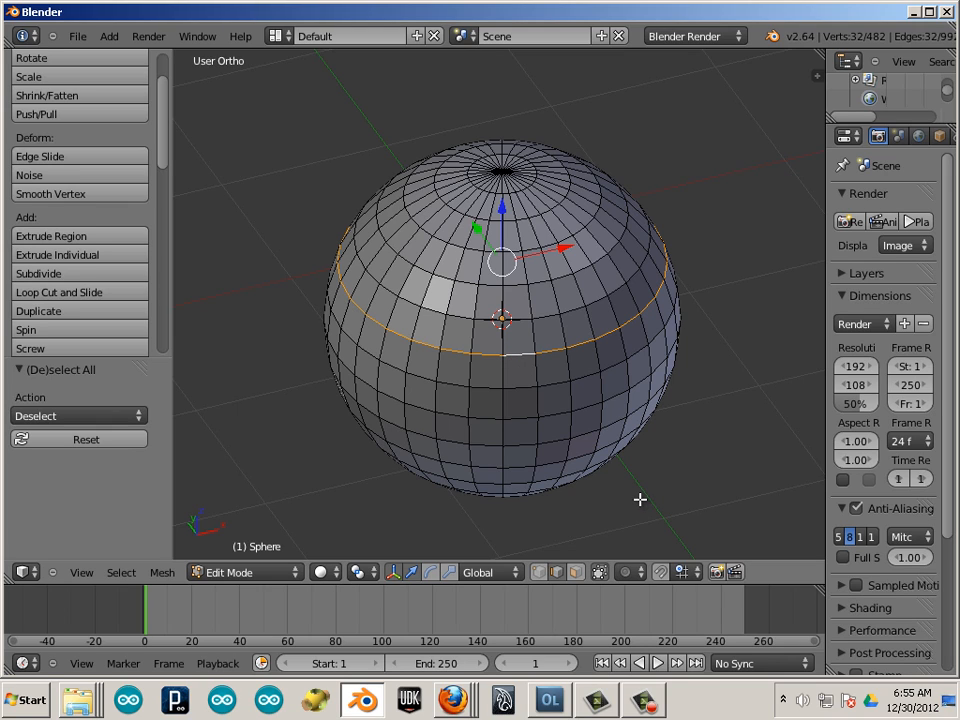
{"action": "right_click", "coordinate": [523, 387], "text": "alt+shift"}
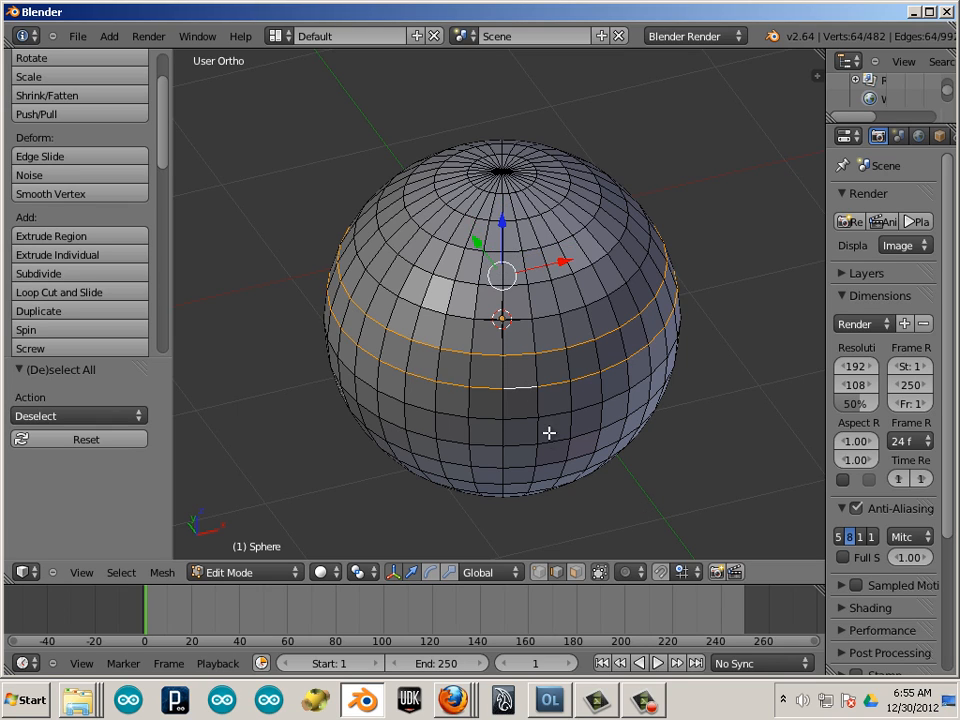
{"action": "right_click", "coordinate": [522, 414], "text": "alt+shift"}
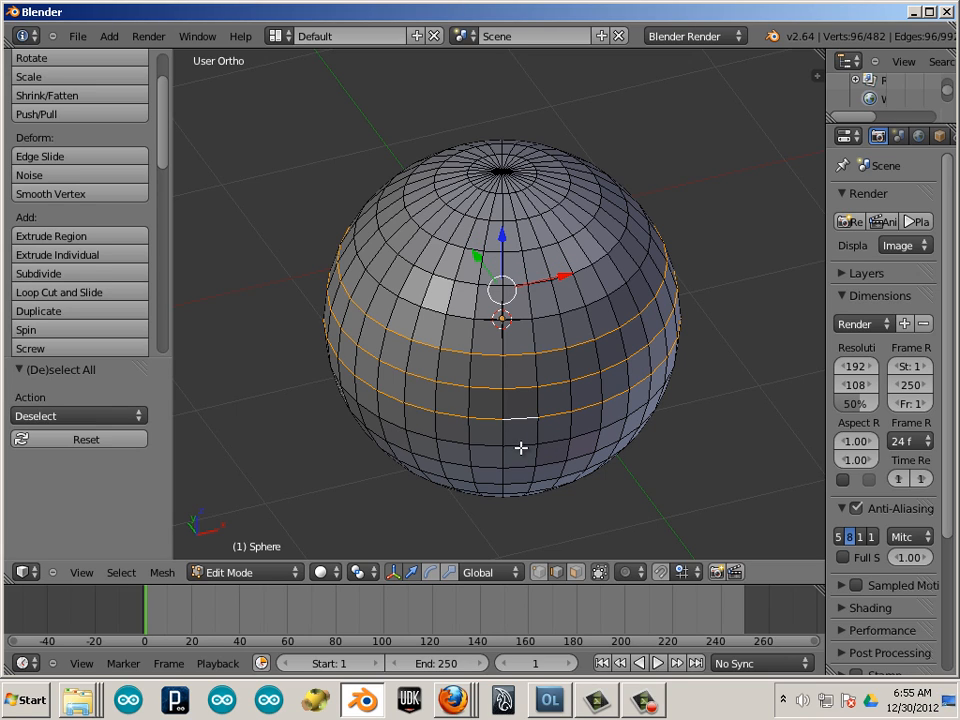
{"action": "right_click", "coordinate": [521, 448], "text": "alt+shift"}
{"action": "right_click", "coordinate": [525, 465], "text": "alt+shift"}
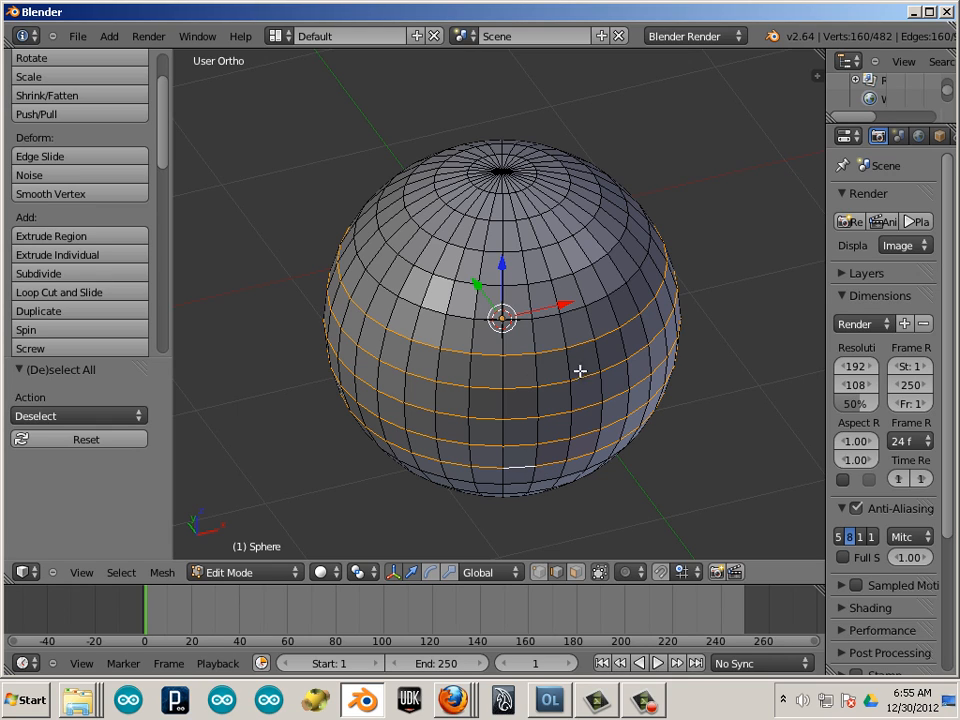
{"action": "key", "text": "a"}
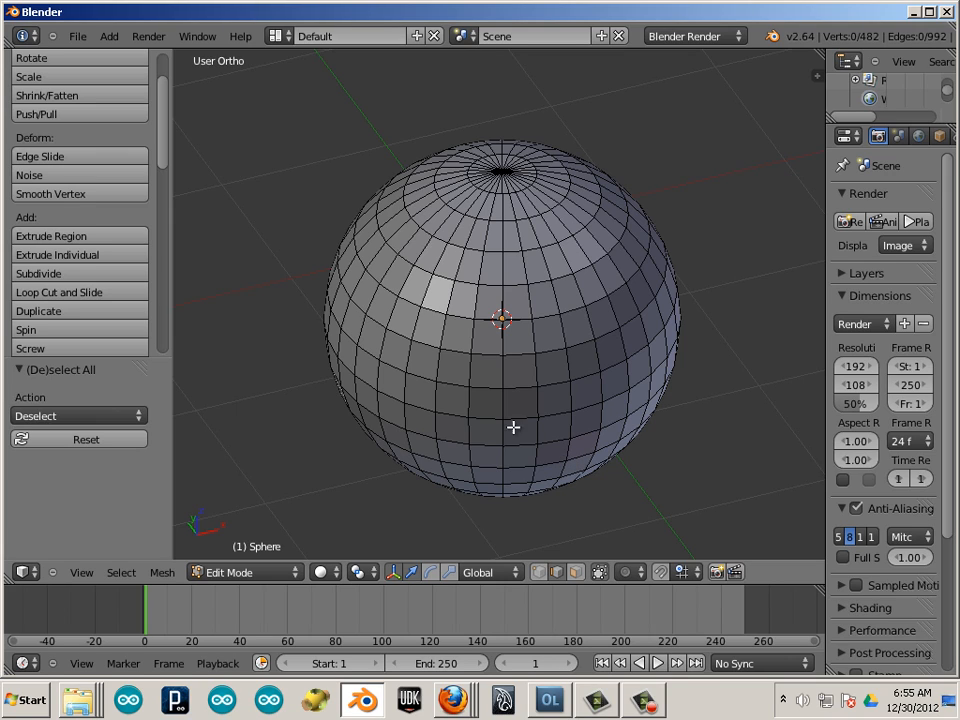
Step: Select four adjacent horizontal edge loops on the sphere's upper half, and clear the selection
{"action": "right_click", "coordinate": [512, 251], "text": "alt"}
{"action": "right_click", "coordinate": [509, 281], "text": "alt+shift"}
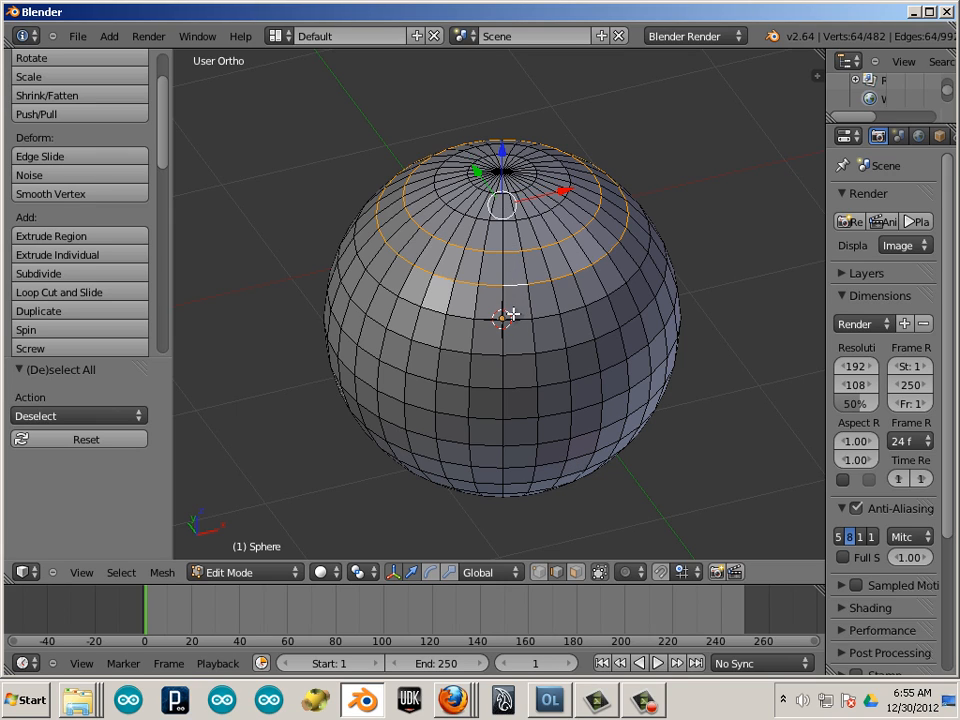
{"action": "right_click", "coordinate": [510, 322], "text": "alt+shift"}
{"action": "right_click", "coordinate": [513, 348], "text": "alt+shift"}
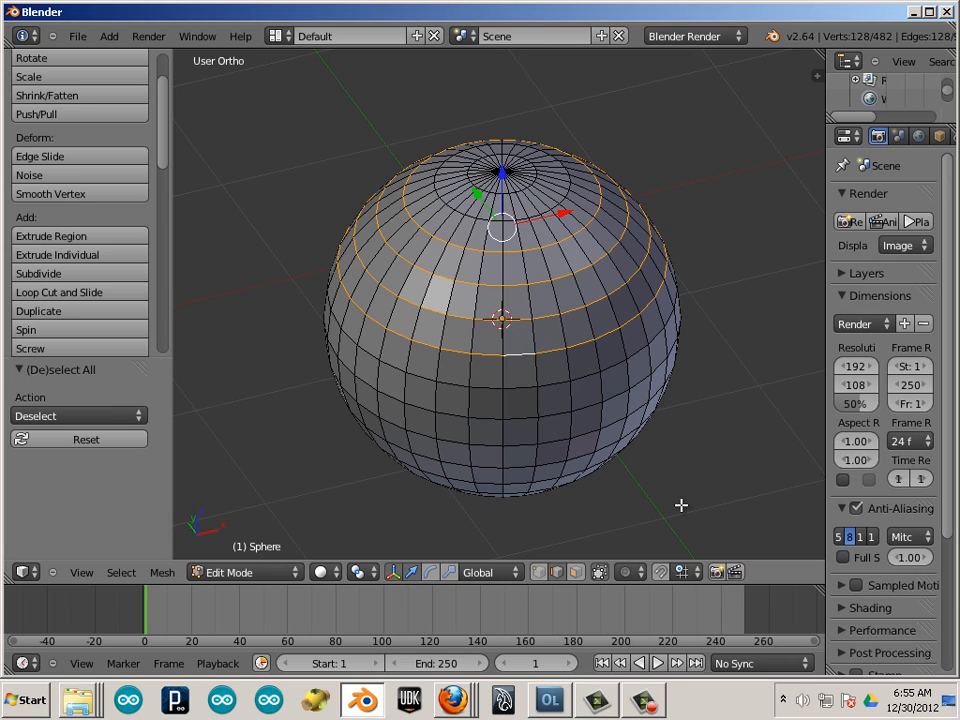
{"action": "key", "text": "a"}
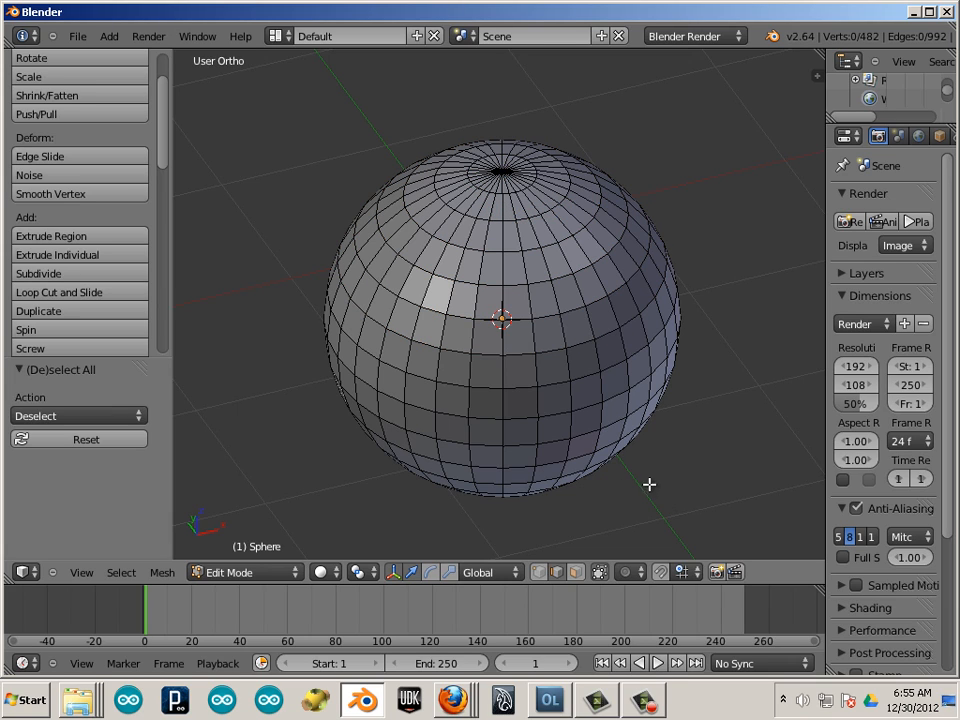
Step: Select one vertical edge loop on the sphere's front and examine where it ends at the upper pole
{"action": "right_click", "coordinate": [532, 302], "text": "alt"}
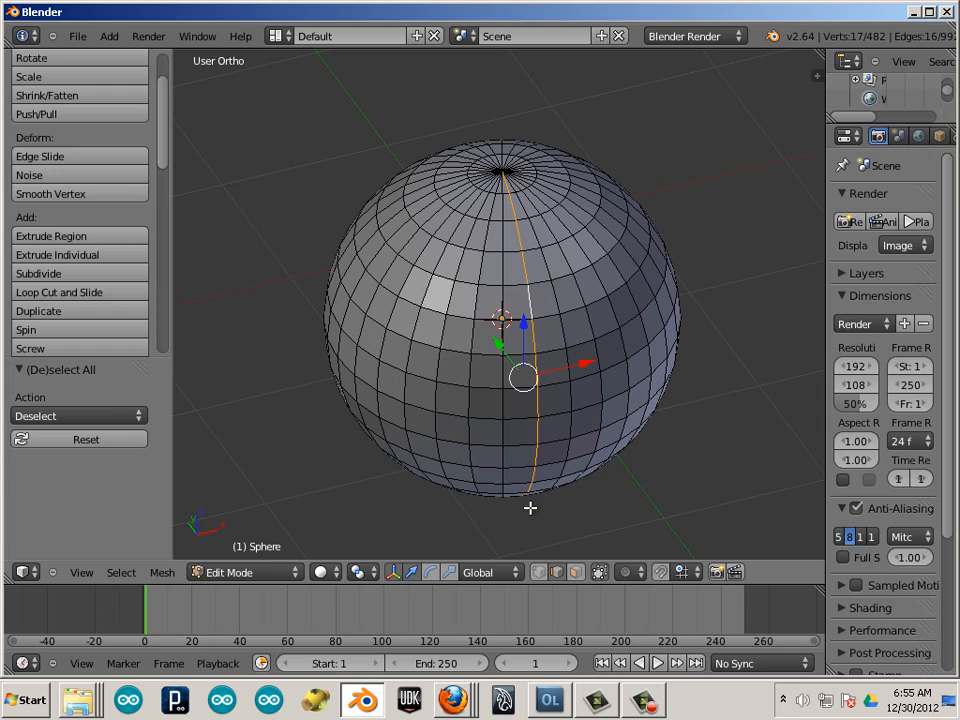
{"action": "middle_click_drag", "start_coordinate": [538, 512], "coordinate": [551, 540]}
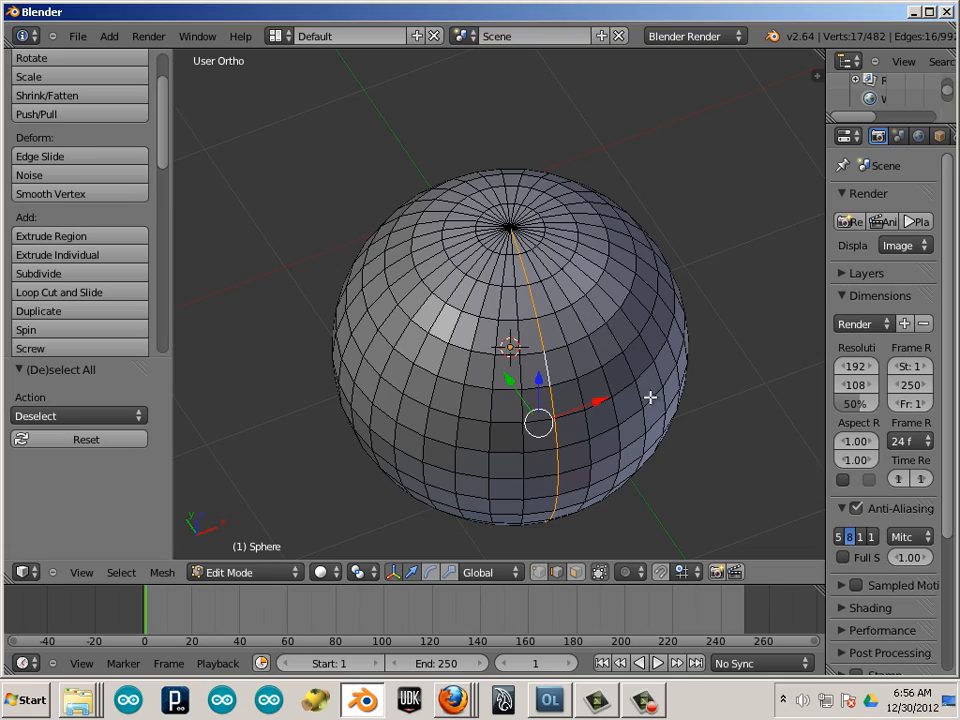
{"action": "middle_click_drag", "start_coordinate": [667, 448], "coordinate": [626, 454], "text": "shift"}
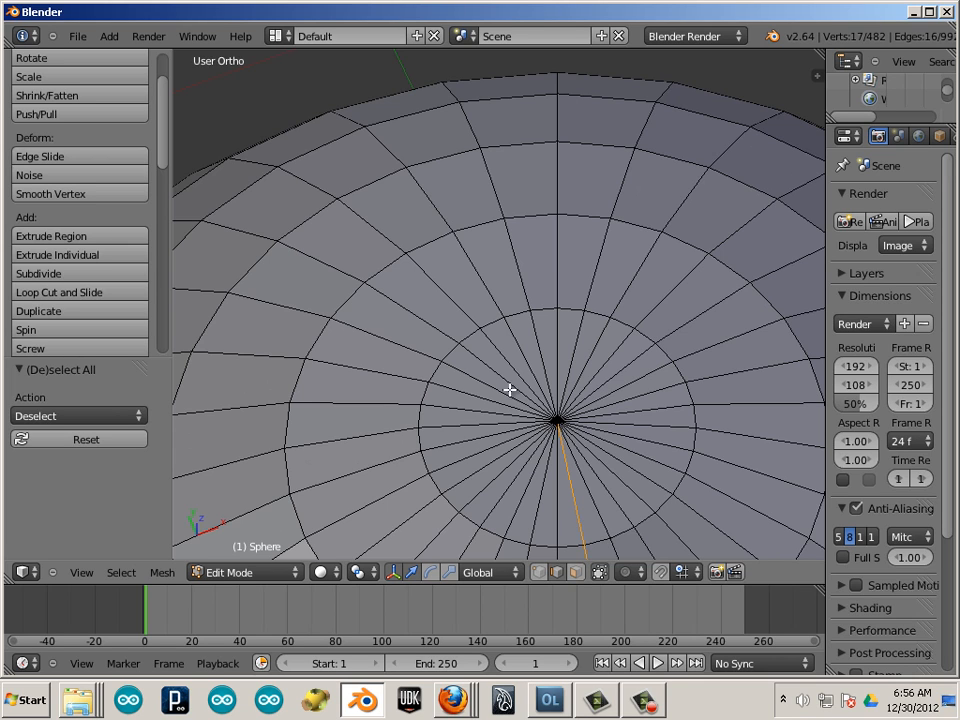
{"action": "scroll", "coordinate": [651, 491], "scroll_direction": "down", "scroll_amount": 6}
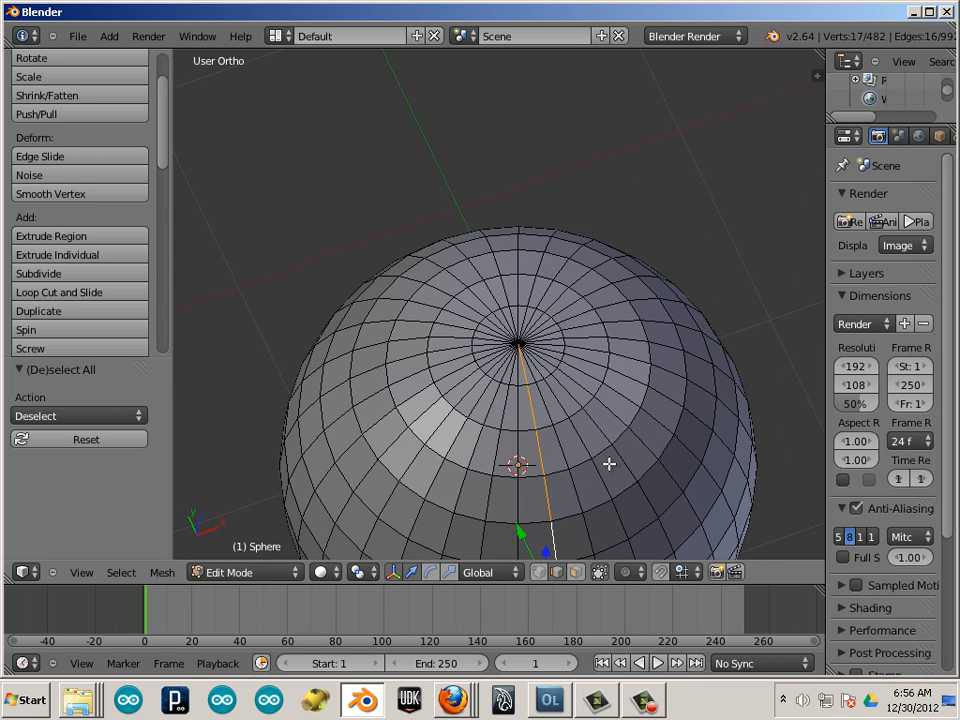
{"action": "middle_click_drag", "start_coordinate": [653, 532], "coordinate": [651, 456]}
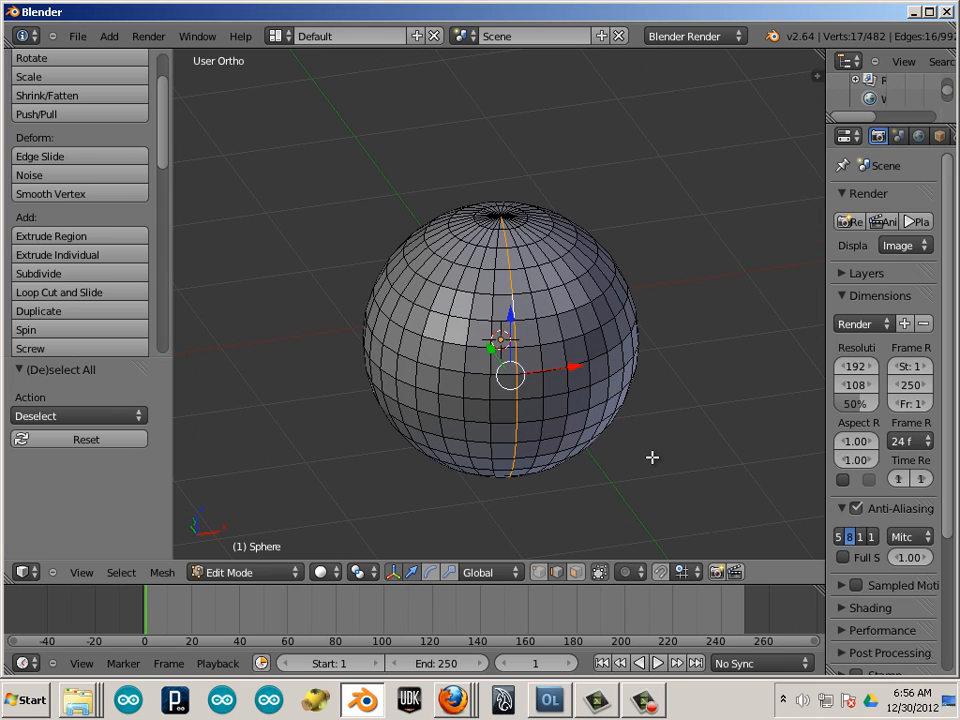
{"action": "scroll", "coordinate": [643, 455], "scroll_direction": "up", "scroll_amount": 3}
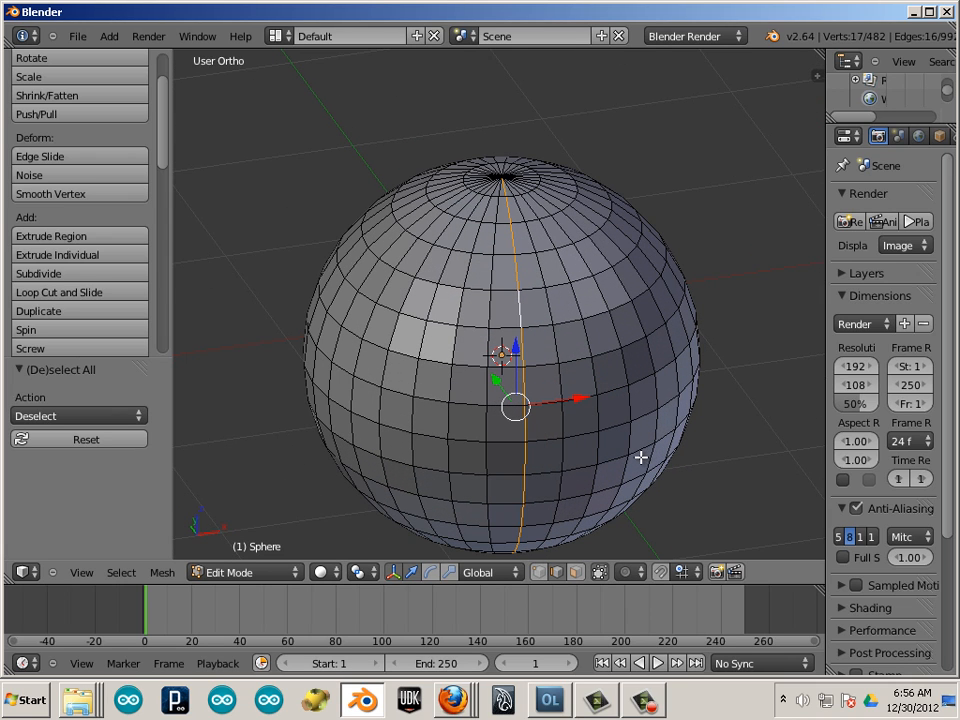
{"action": "right_click", "coordinate": [670, 470]}
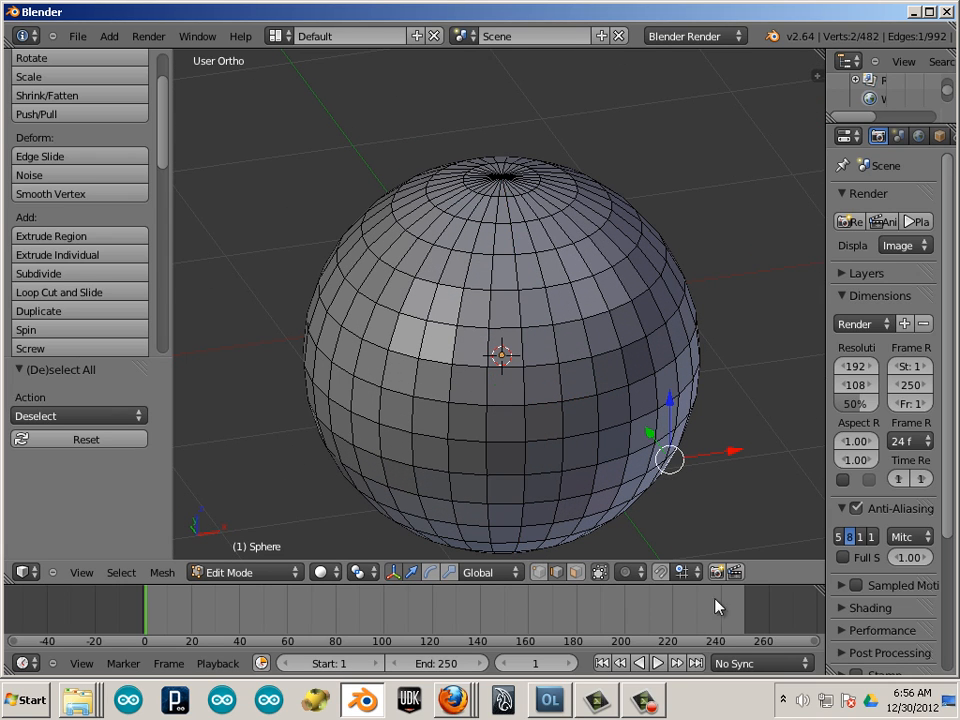
Step: Switch to face select mode and select five adjacent horizontal face loops around the sphere's middle
{"action": "left_click", "coordinate": [576, 574]}
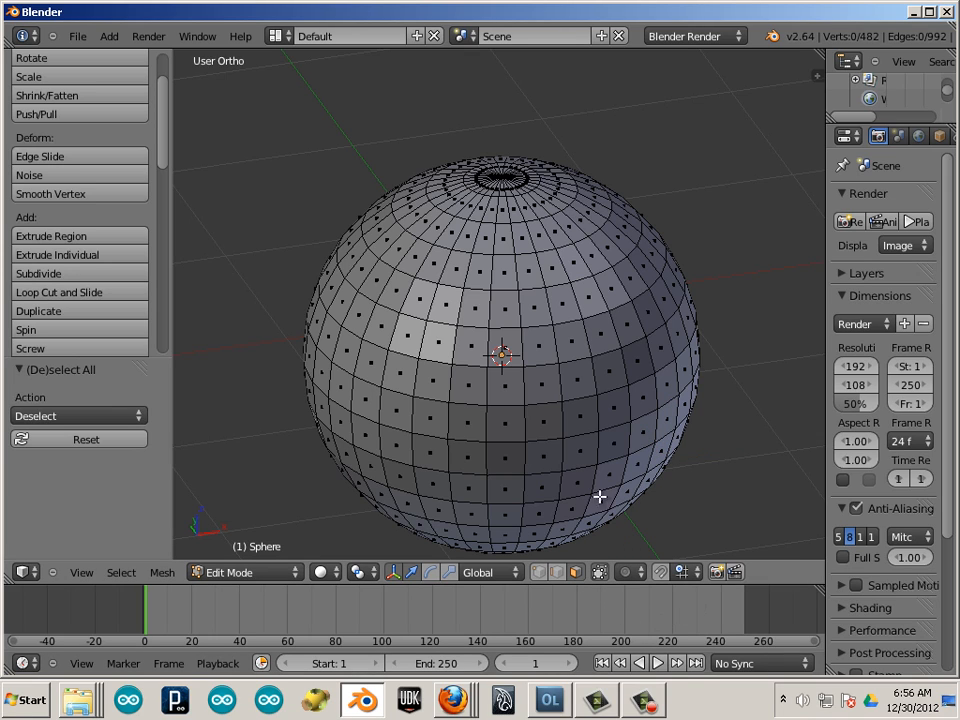
{"action": "right_click", "coordinate": [558, 378], "text": "alt"}
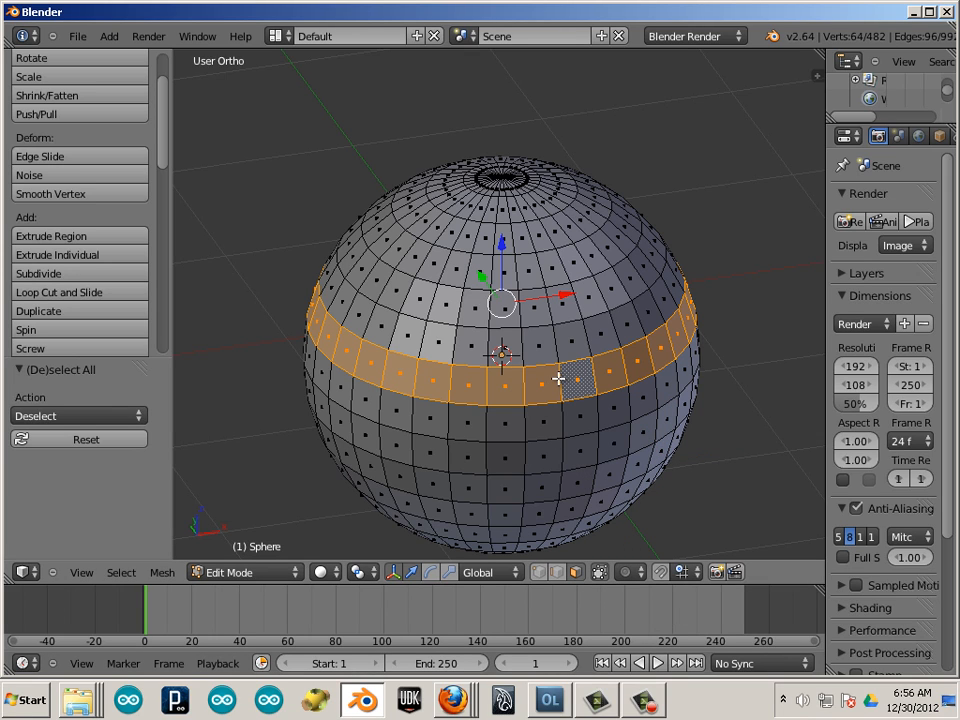
{"action": "right_click", "coordinate": [563, 415], "text": "alt+shift"}
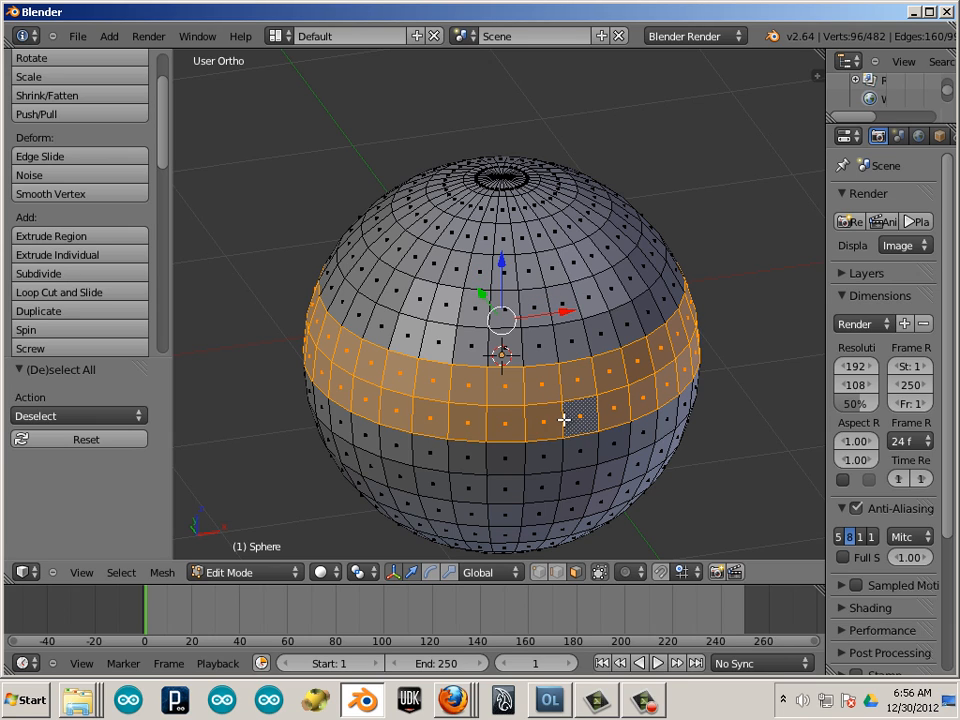
{"action": "right_click", "coordinate": [566, 468], "text": "alt+shift"}
{"action": "right_click", "coordinate": [558, 494], "text": "alt+shift"}
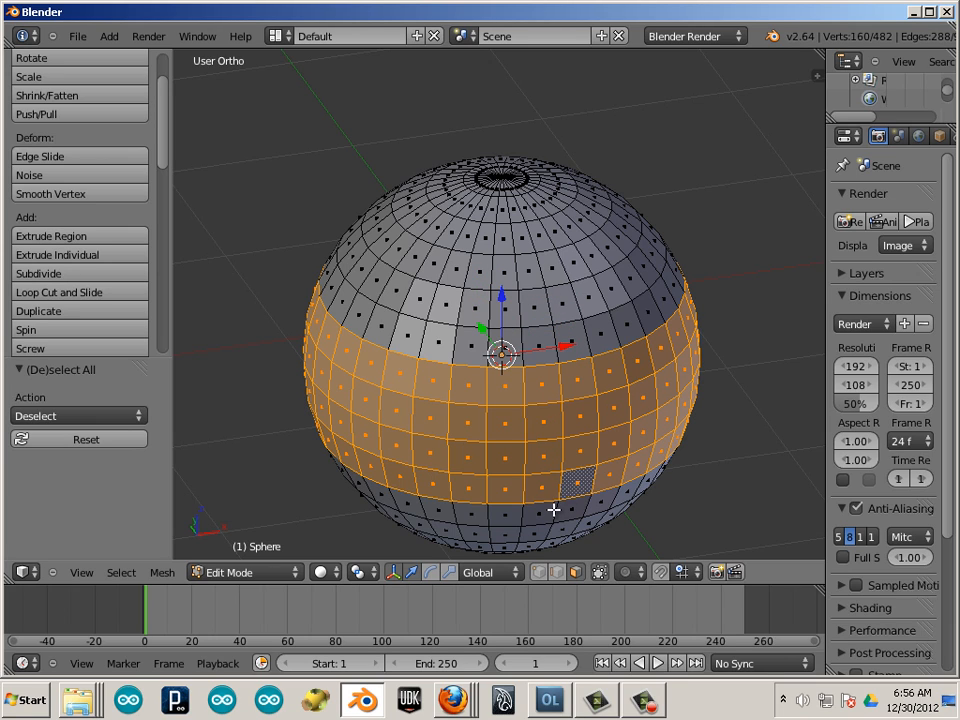
{"action": "right_click", "coordinate": [556, 513], "text": "alt+shift"}
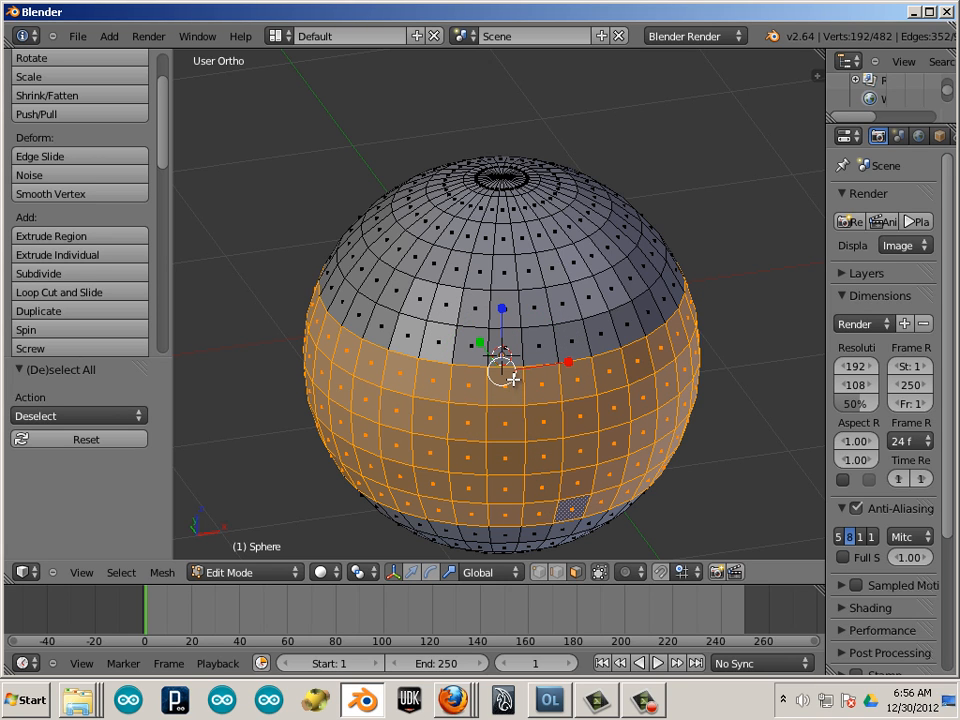
Step: Try scaling the selected face loops up by about 1.617, undo the scaling and deselect everything
{"action": "key", "text": "s"}
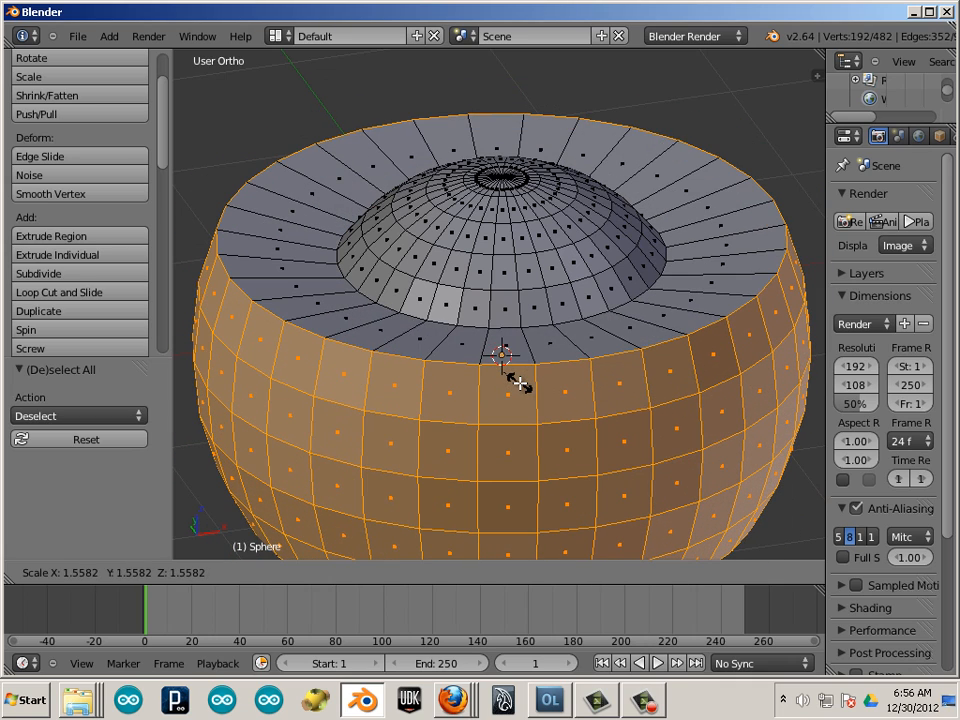
{"action": "left_click", "coordinate": [521, 383]}
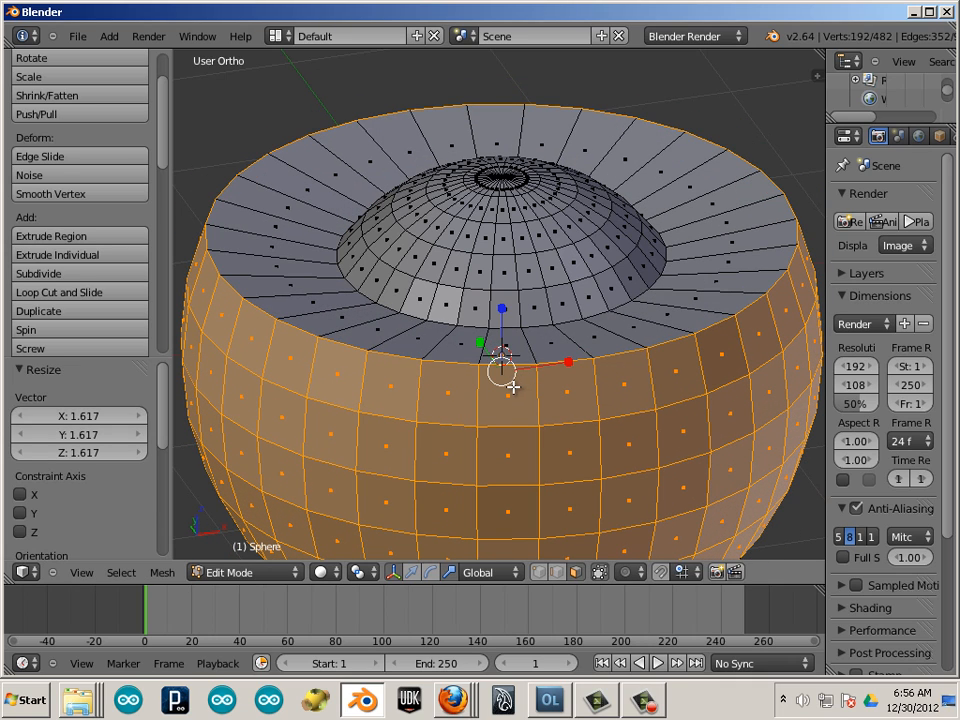
{"action": "key", "text": "ctrl+z"}
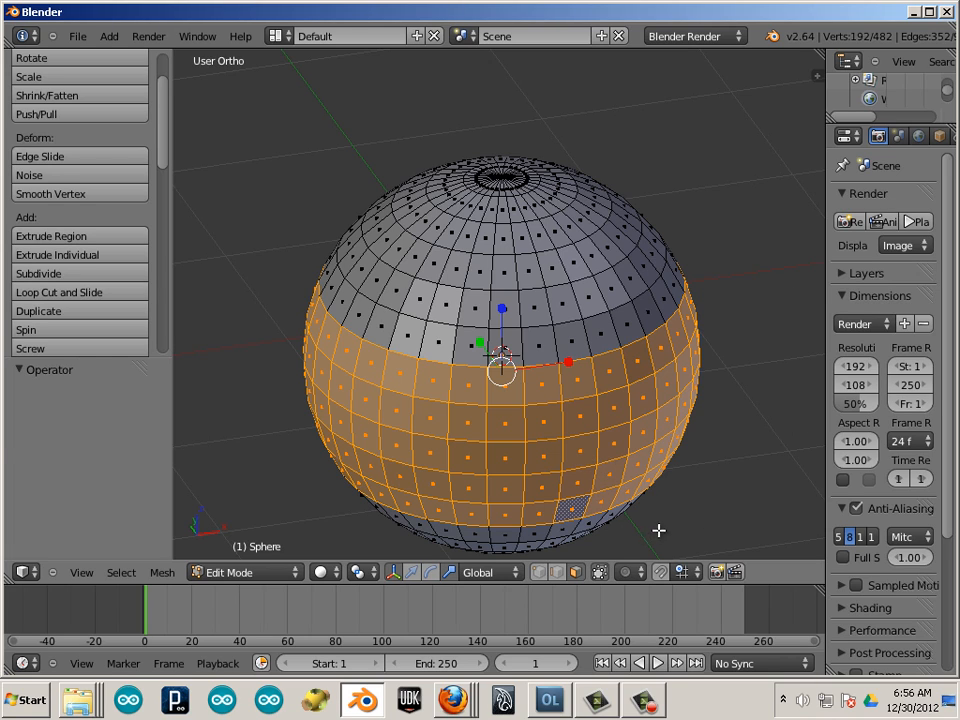
{"action": "key", "text": "a"}
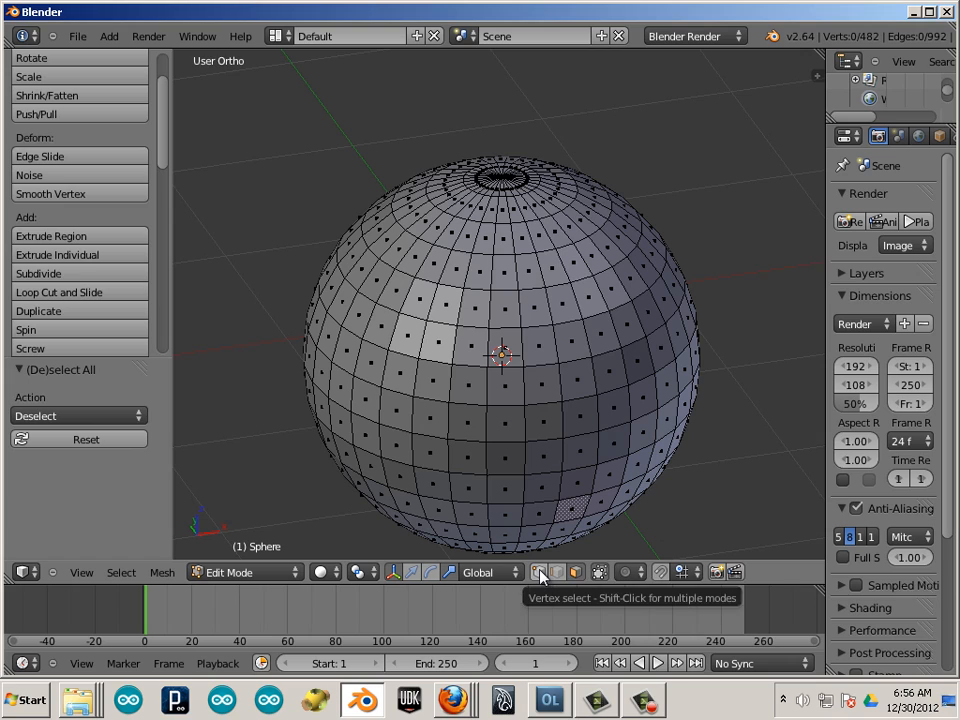
Step: Switch to vertex select mode and select the horizontal vertex loop just above the sphere's equator
{"action": "left_click", "coordinate": [555, 572]}
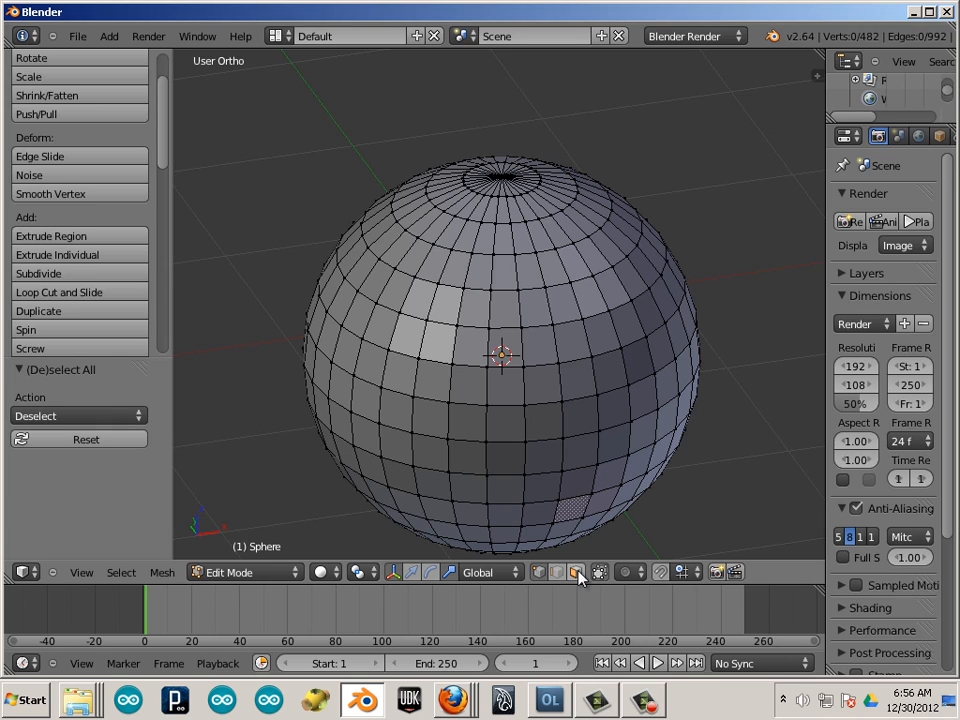
{"action": "right_click", "coordinate": [544, 403], "text": "alt"}
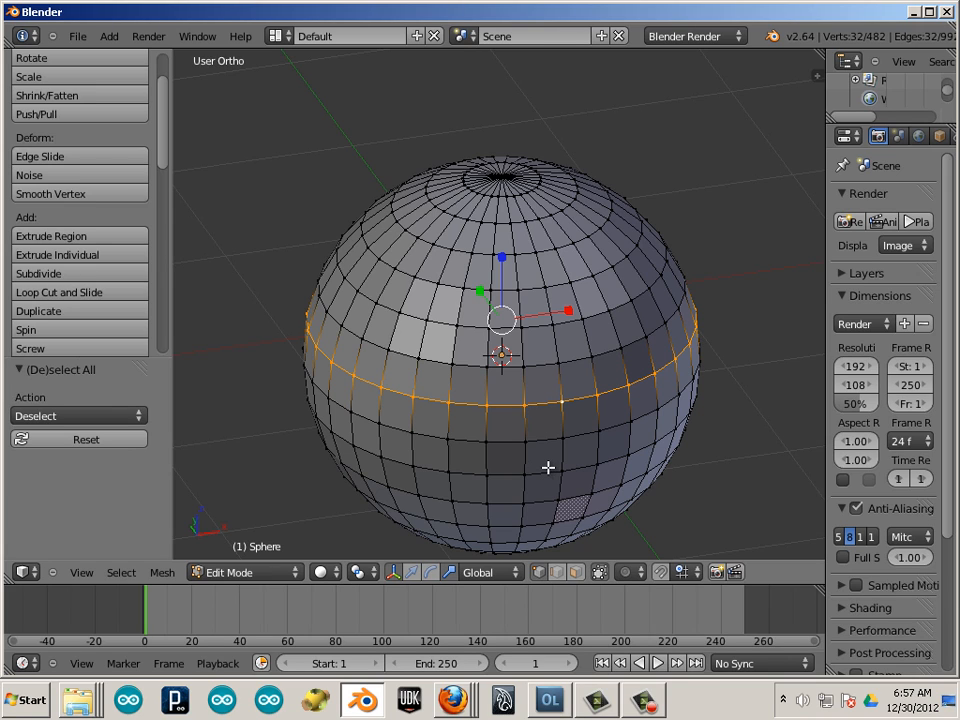
Step: Select a vertical vertex loop on the sphere, replace it with the equator loop and add the horizontal loop just above it
{"action": "right_click", "coordinate": [561, 433]}
{"action": "right_click", "coordinate": [563, 420], "text": "alt"}
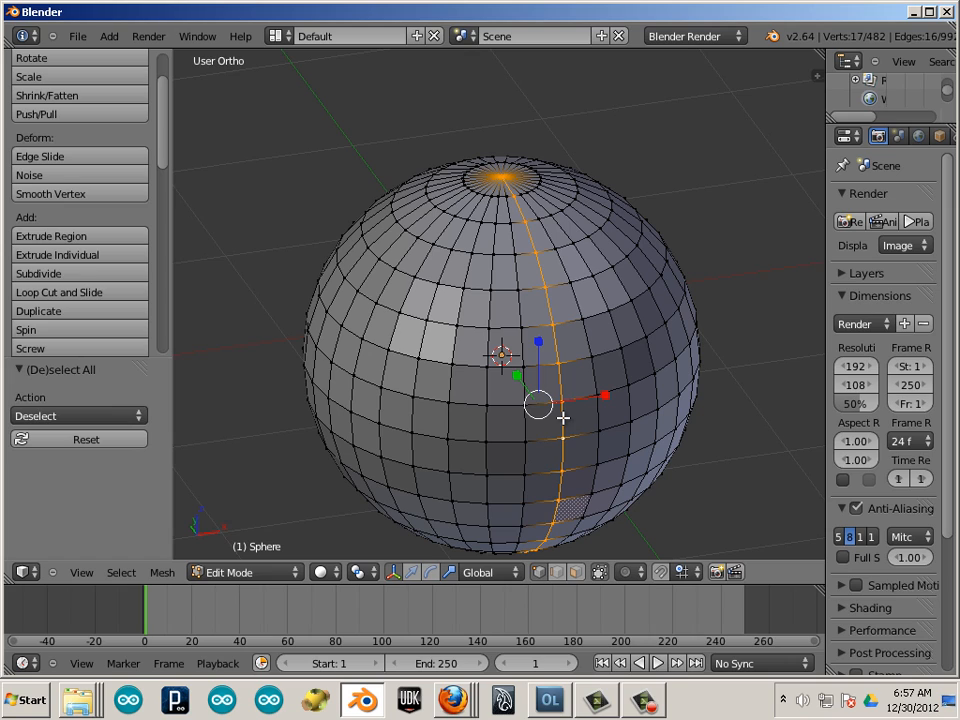
{"action": "right_click", "coordinate": [566, 432]}
{"action": "right_click", "coordinate": [544, 441], "text": "alt"}
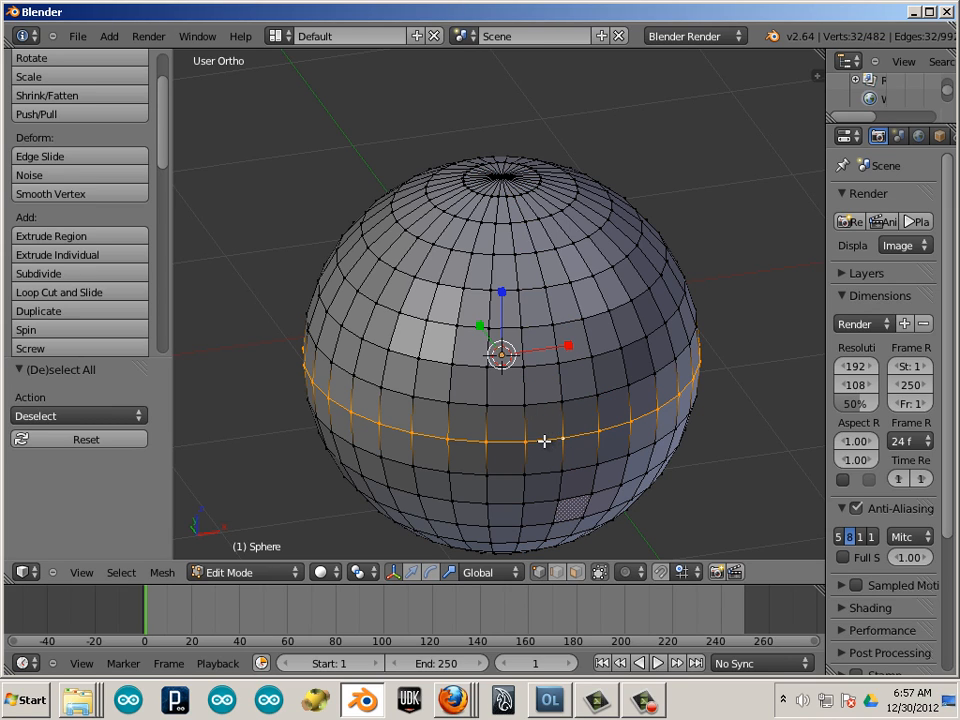
{"action": "right_click", "coordinate": [540, 406], "text": "alt+shift"}
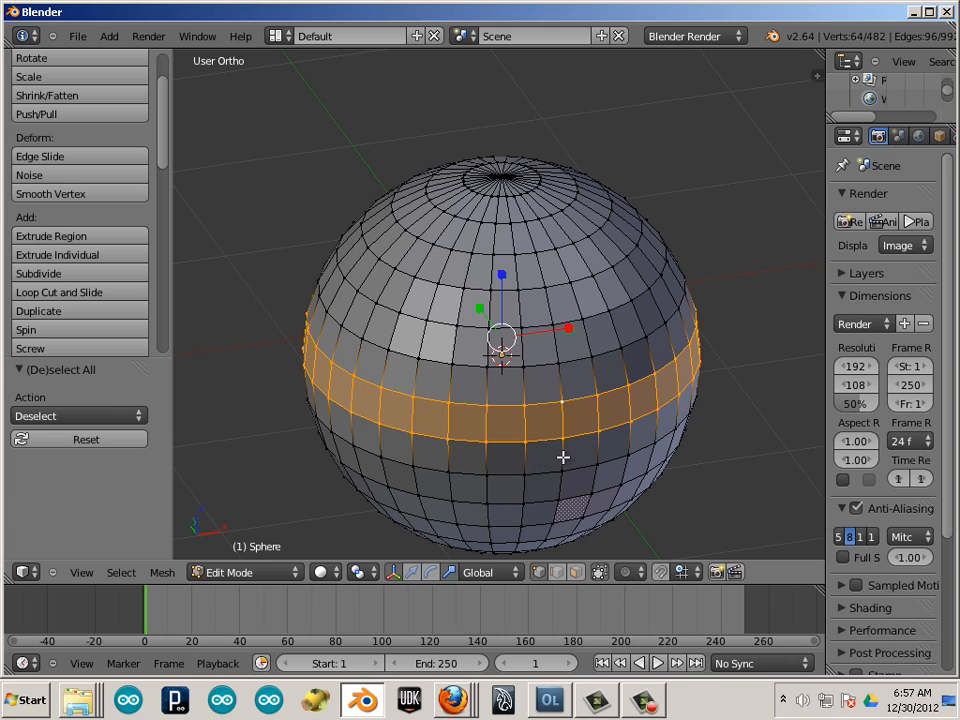
Step: Clear the selection and select five adjacent horizontal vertex loops around the sphere's middle, starting from the equator
{"action": "key", "text": "a"}
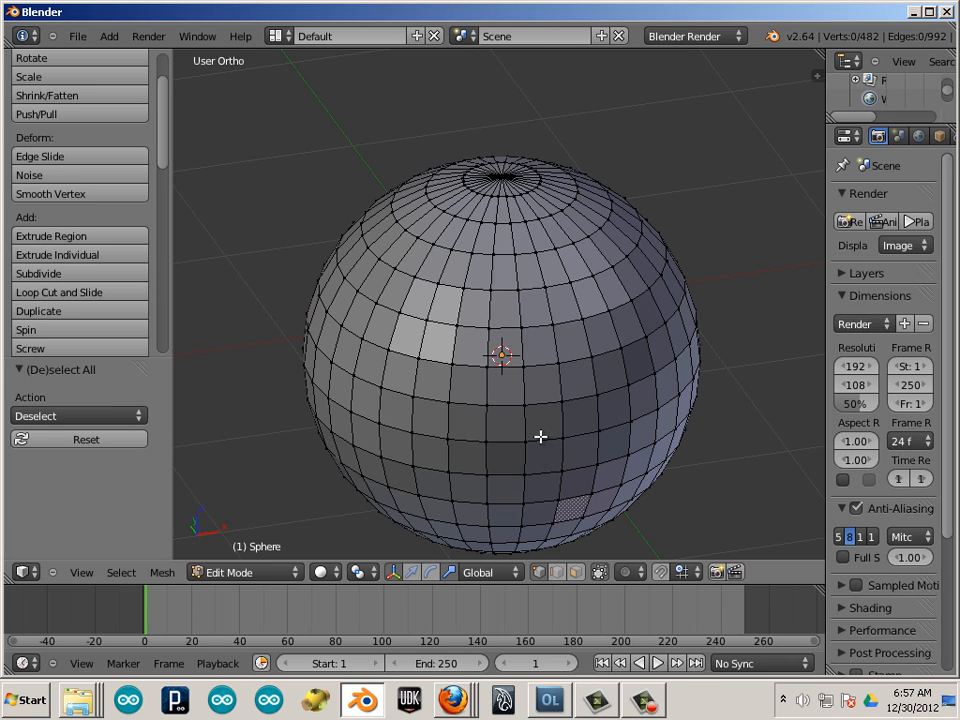
{"action": "right_click", "coordinate": [539, 435], "text": "alt"}
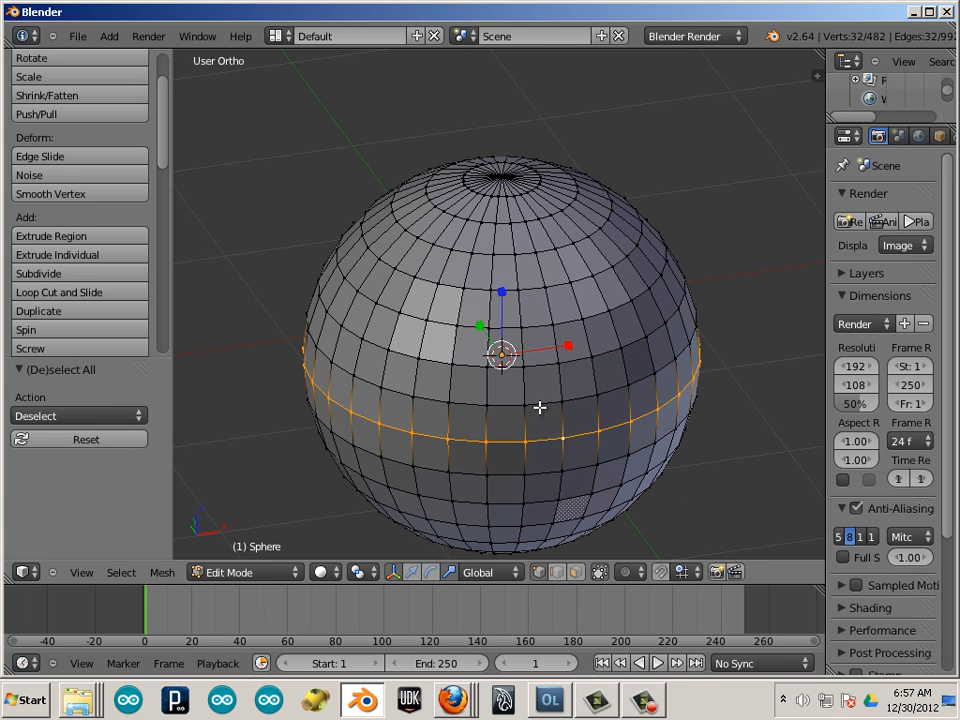
{"action": "right_click", "coordinate": [539, 404], "text": "alt+shift"}
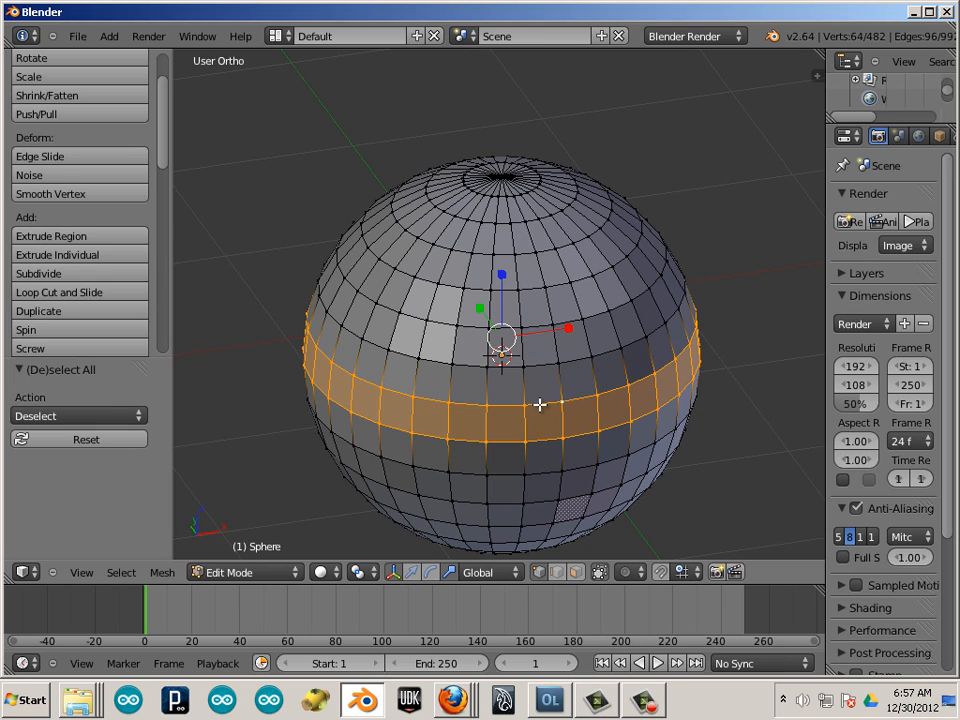
{"action": "right_click", "coordinate": [549, 470], "text": "alt+shift"}
{"action": "right_click", "coordinate": [545, 509], "text": "alt+shift"}
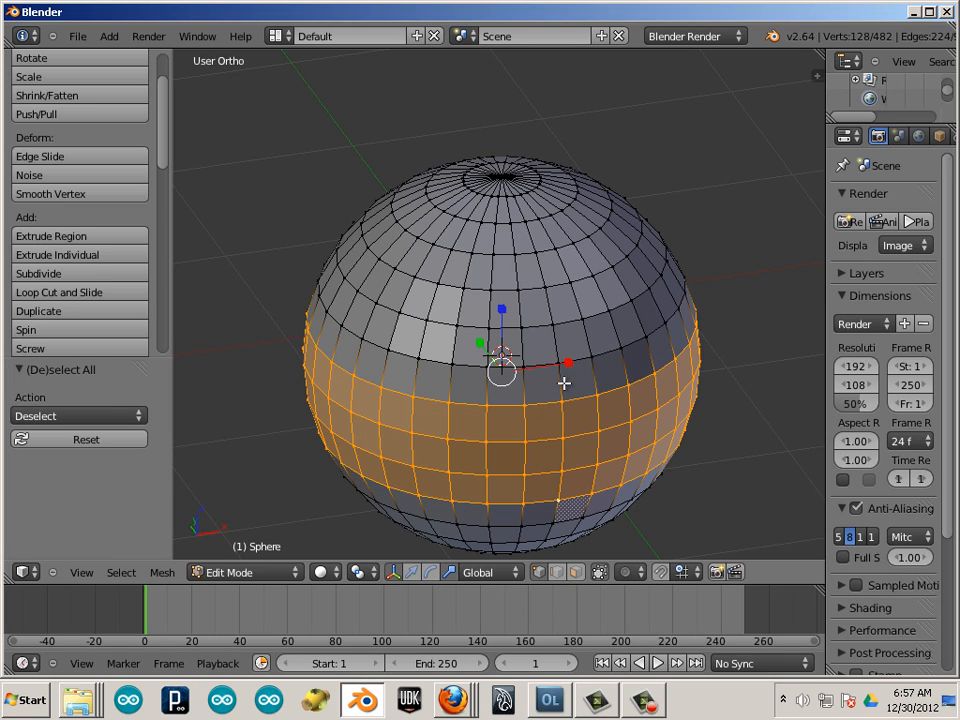
{"action": "right_click", "coordinate": [604, 354], "text": "alt+shift"}
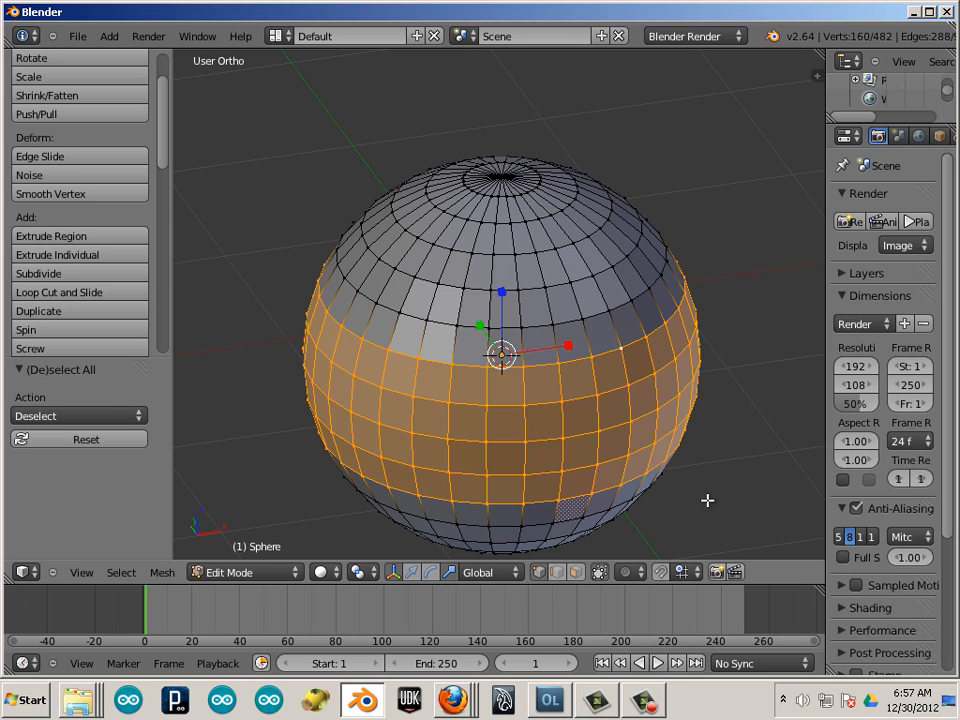
Step: Reselect the same five horizontal vertex loops from the lowest one upward, and deselect everything
{"action": "key", "text": "a"}
{"action": "right_click", "coordinate": [585, 495], "text": "alt"}
{"action": "right_click", "coordinate": [574, 443], "text": "alt+shift"}
{"action": "right_click", "coordinate": [581, 401], "text": "alt+shift"}
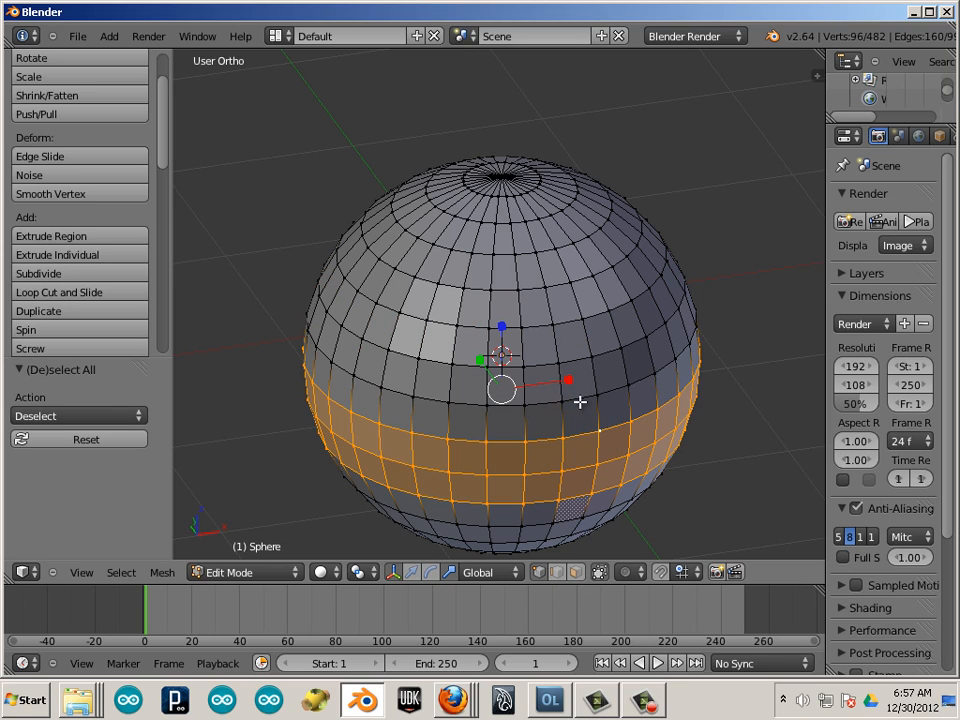
{"action": "right_click", "coordinate": [583, 375], "text": "alt+shift"}
{"action": "right_click", "coordinate": [603, 348], "text": "alt+shift"}
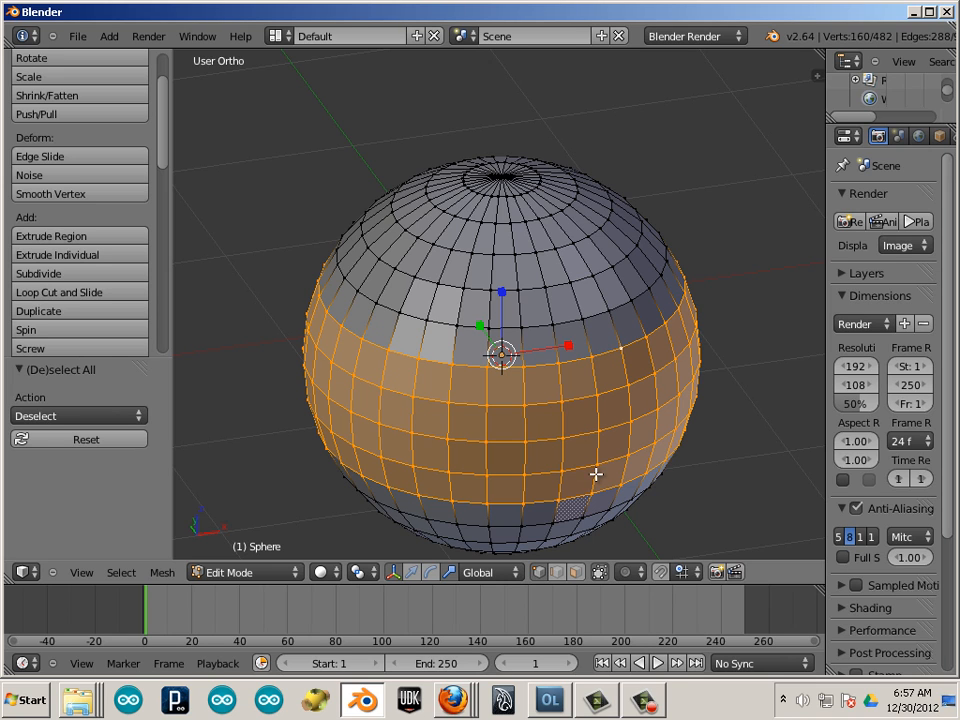
{"action": "key", "text": "a"}
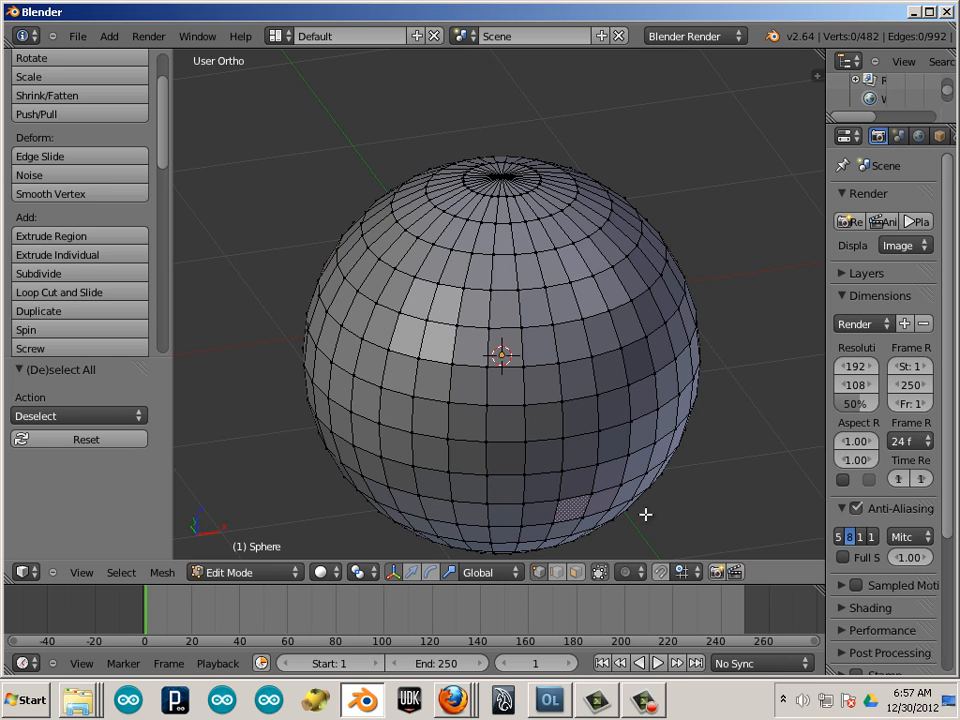
Step: Lasso-select a six-by-six patch of vertices on the sphere's front and inspect the far side for selected vertices
{"action": "scroll", "coordinate": [643, 512], "scroll_direction": "down", "scroll_amount": 2}
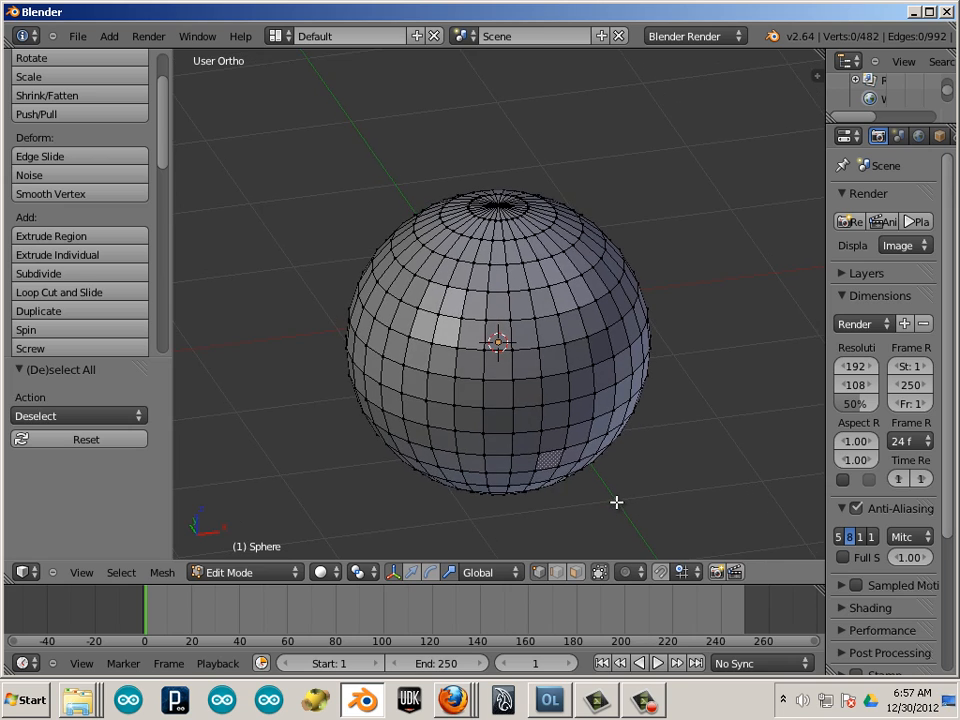
{"action": "scroll", "coordinate": [625, 503], "scroll_direction": "up", "scroll_amount": 1}
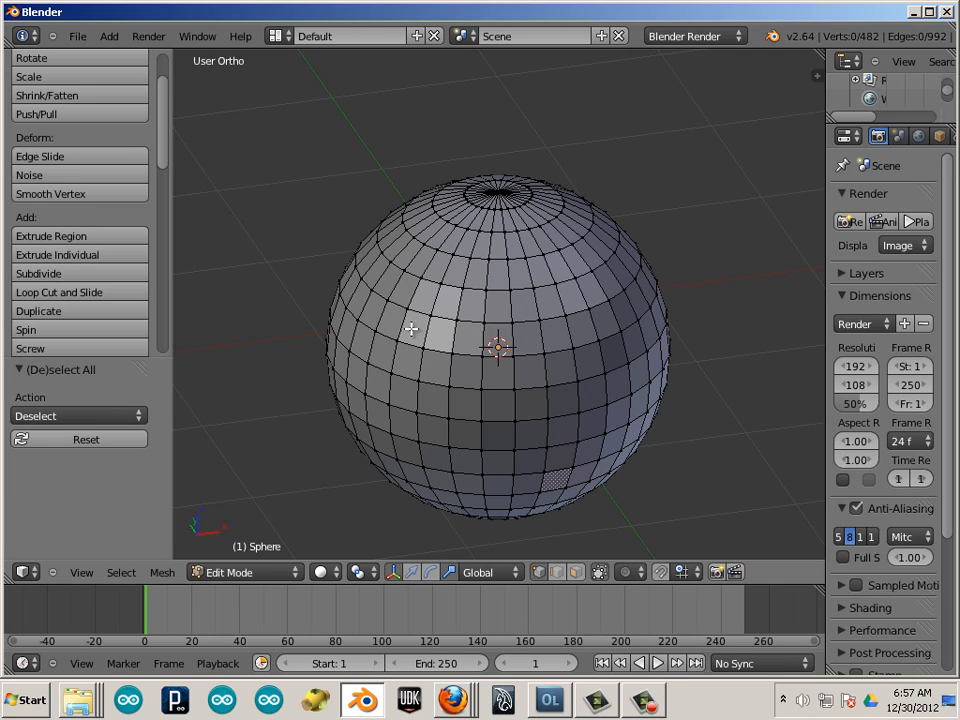
{"action": "mouse_move", "coordinate": [409, 328]}
{"action": "left_mouse_down", "text": "ctrl"}
{"action": "mouse_move", "coordinate": [405, 441]}
{"action": "mouse_move", "coordinate": [471, 480]}
{"action": "mouse_move", "coordinate": [548, 482]}
{"action": "mouse_move", "coordinate": [591, 407]}
{"action": "mouse_move", "coordinate": [572, 313]}
{"action": "mouse_move", "coordinate": [467, 300]}
{"action": "mouse_move", "coordinate": [422, 355]}
{"action": "left_mouse_up", "text": "ctrl"}
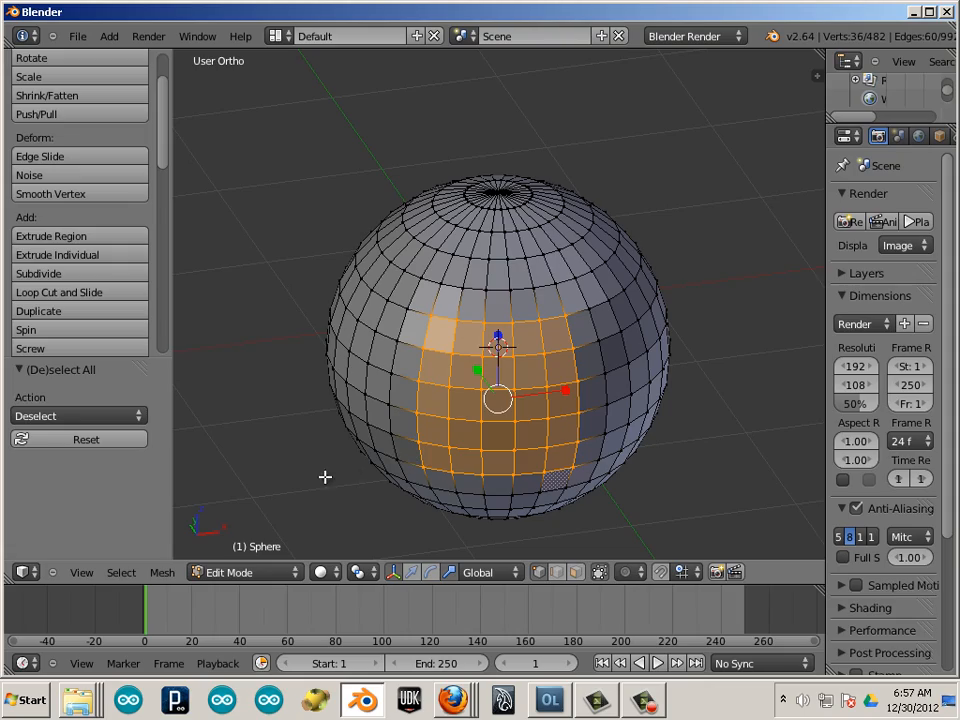
{"action": "middle_click_drag", "start_coordinate": [299, 480], "coordinate": [702, 436]}
{"action": "middle_click_drag", "start_coordinate": [658, 423], "coordinate": [286, 460]}
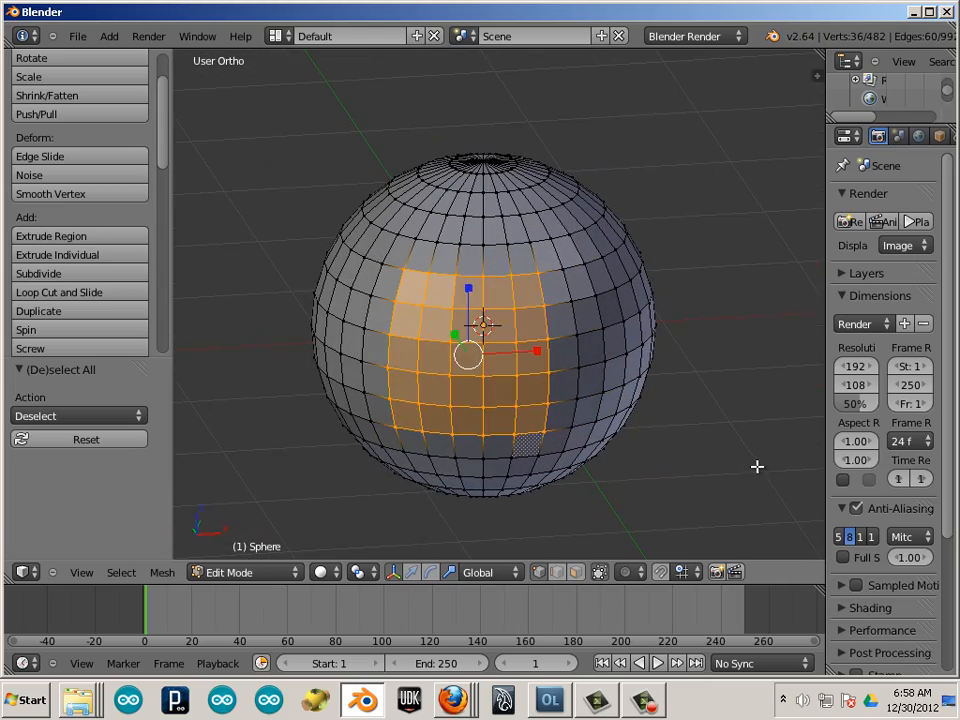
Step: Lasso-select a smaller irregular patch of front vertices instead, check the sphere's far side and deselect everything
{"action": "key", "text": "a"}
{"action": "mouse_move", "coordinate": [419, 290]}
{"action": "left_mouse_down", "text": "ctrl"}
{"action": "mouse_move", "coordinate": [516, 388]}
{"action": "mouse_move", "coordinate": [400, 256]}
{"action": "left_mouse_up", "text": "ctrl"}
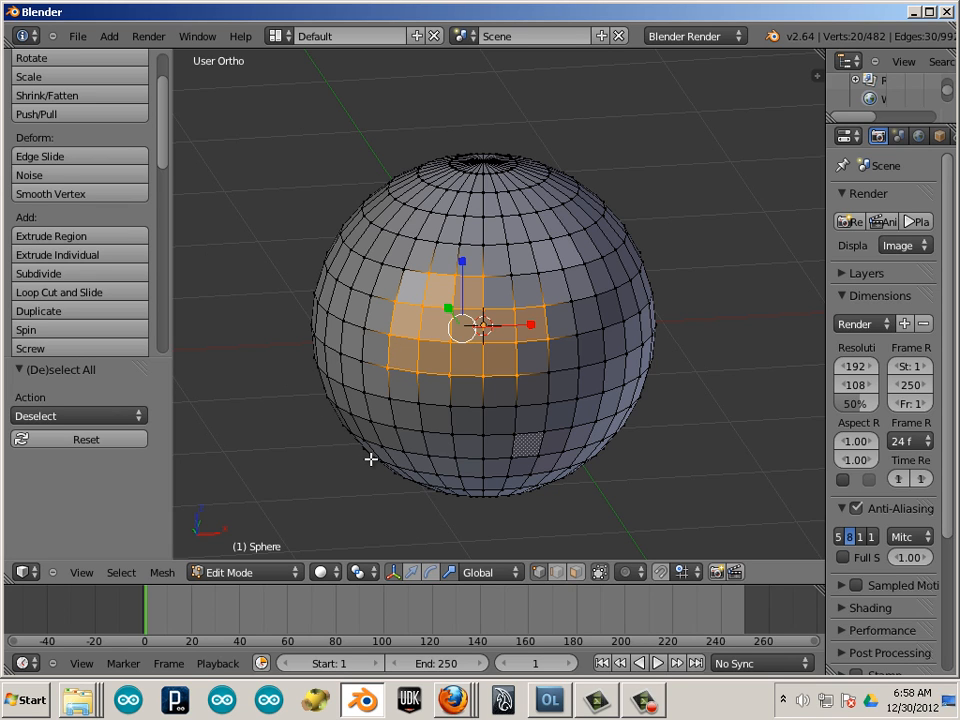
{"action": "middle_click_drag", "start_coordinate": [300, 480], "coordinate": [724, 471]}
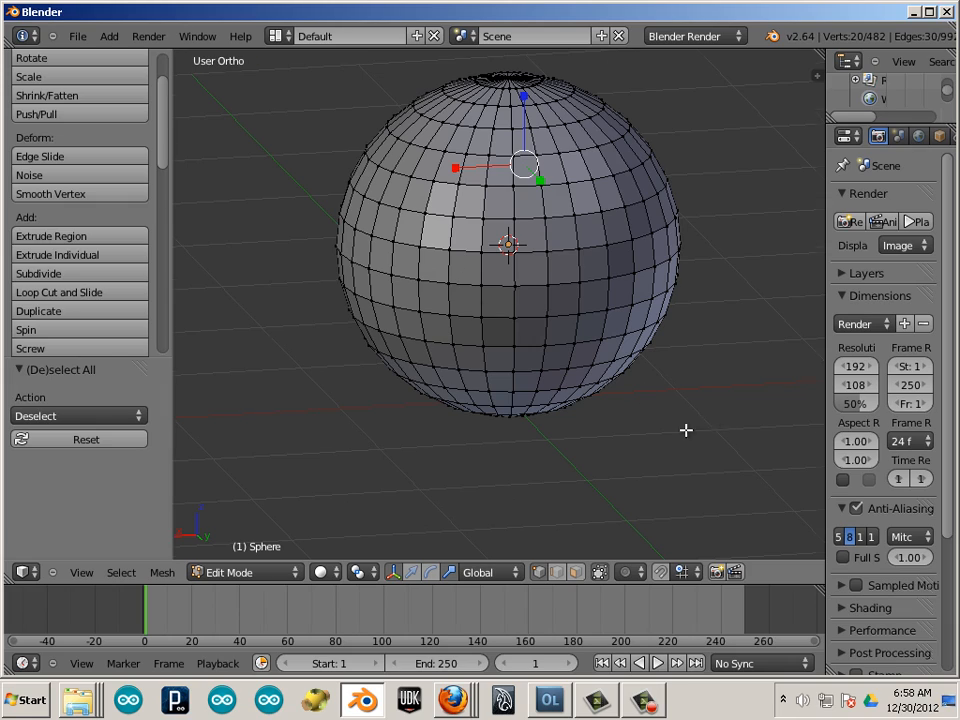
{"action": "middle_click_drag", "start_coordinate": [686, 430], "coordinate": [360, 452]}
{"action": "key", "text": "a"}
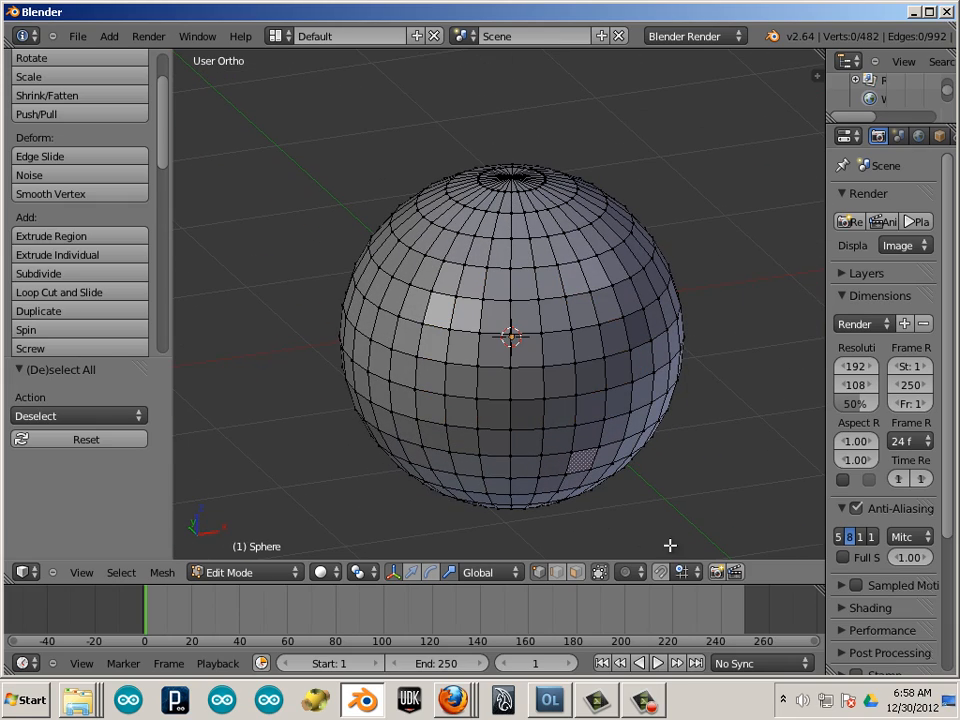
Step: Turn off limiting the selection to visible geometry and lasso-select a patch of vertices through the middle of the sphere
{"action": "middle_click_drag", "start_coordinate": [628, 519], "coordinate": [647, 506], "text": "shift"}
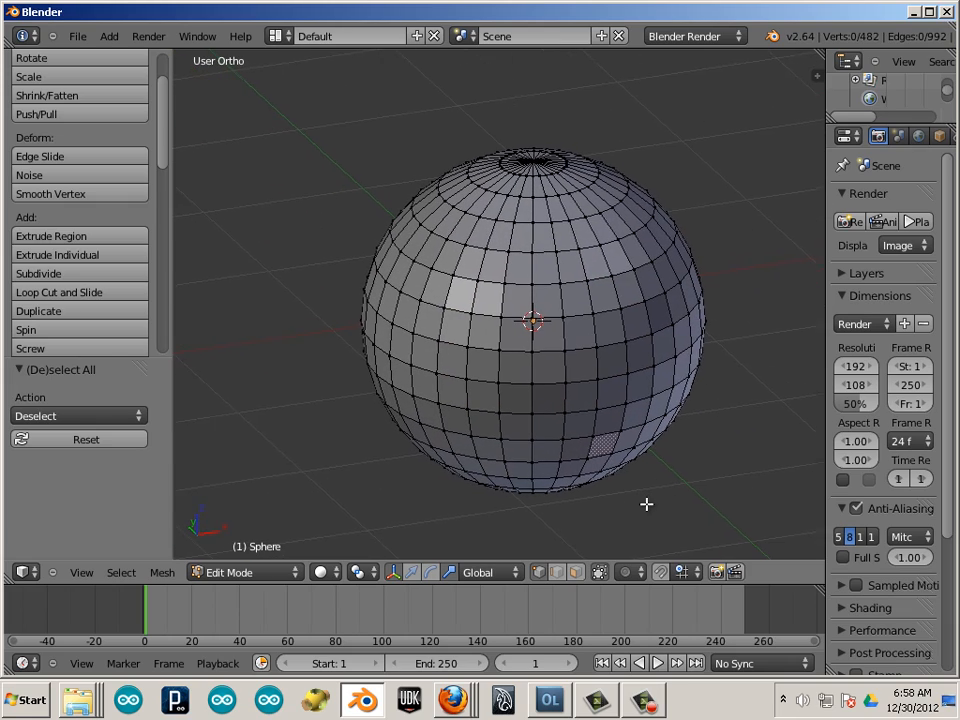
{"action": "left_click", "coordinate": [598, 574]}
{"action": "middle_click_drag", "start_coordinate": [581, 523], "coordinate": [588, 519]}
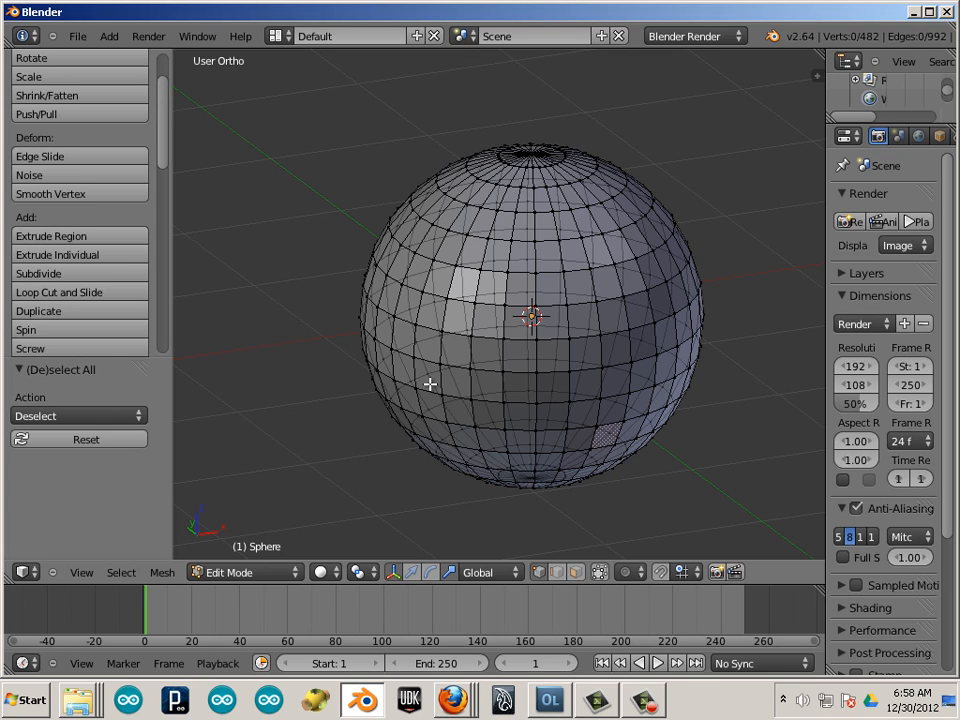
{"action": "mouse_move", "coordinate": [433, 378]}
{"action": "left_mouse_down", "text": "ctrl"}
{"action": "mouse_move", "coordinate": [636, 343]}
{"action": "mouse_move", "coordinate": [456, 272]}
{"action": "mouse_move", "coordinate": [442, 345]}
{"action": "left_mouse_up", "text": "ctrl"}
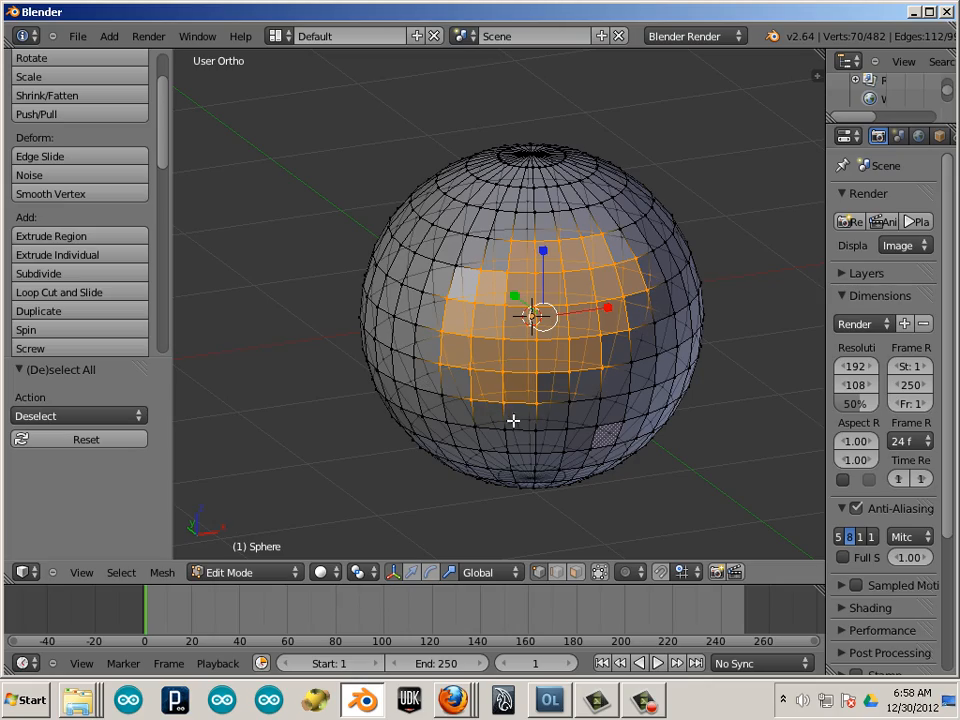
Step: Examine the lasso-selected vertices on both the near and far sides of the sphere, and clear the selection
{"action": "middle_click_drag", "start_coordinate": [459, 477], "coordinate": [432, 474]}
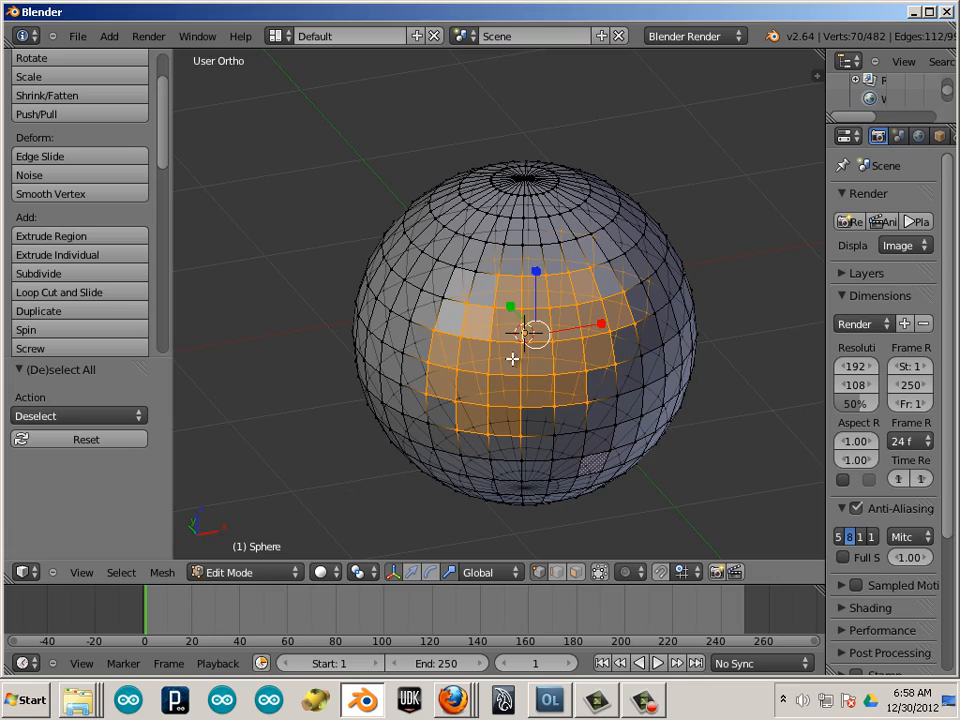
{"action": "middle_click_drag", "start_coordinate": [394, 431], "coordinate": [546, 446]}
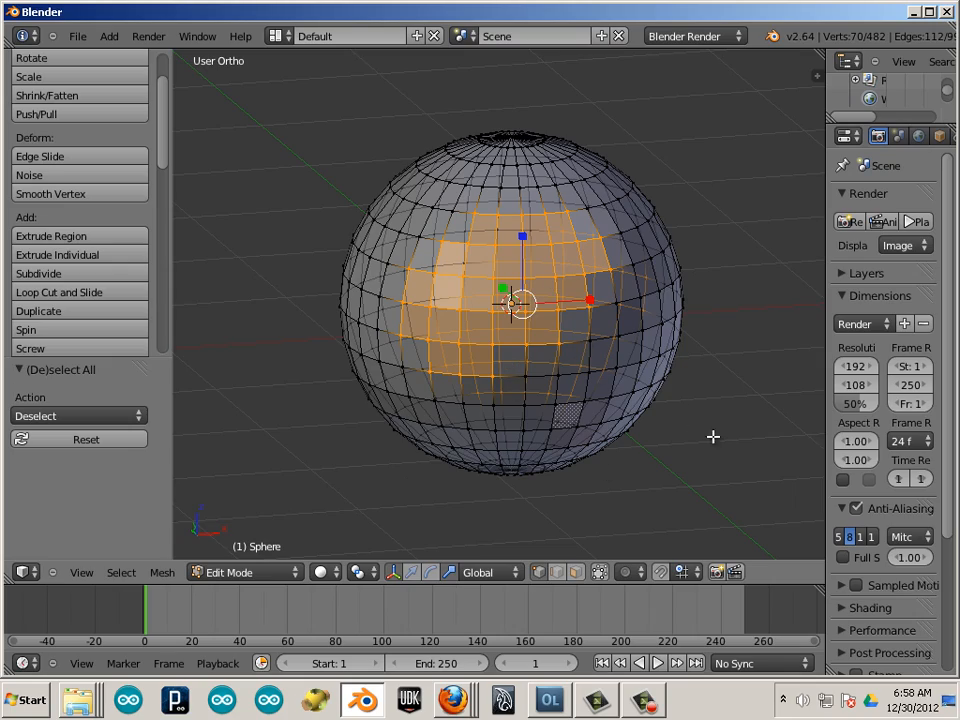
{"action": "middle_click_drag", "start_coordinate": [711, 437], "coordinate": [602, 469]}
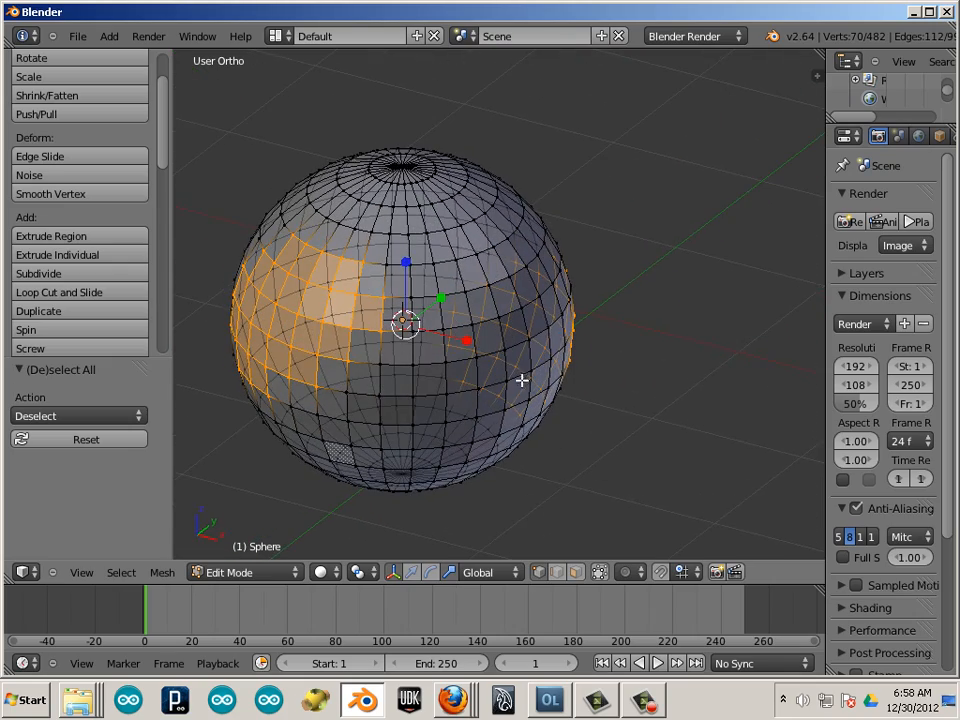
{"action": "scroll", "coordinate": [516, 400], "scroll_direction": "up", "scroll_amount": 4}
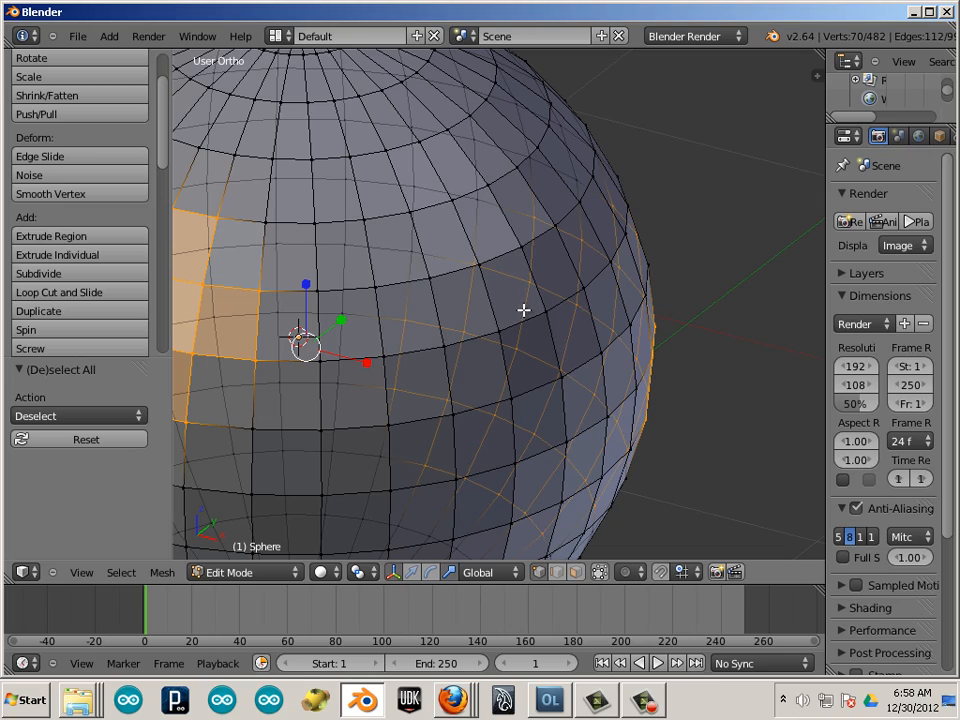
{"action": "scroll", "coordinate": [542, 420], "scroll_direction": "down", "scroll_amount": 6}
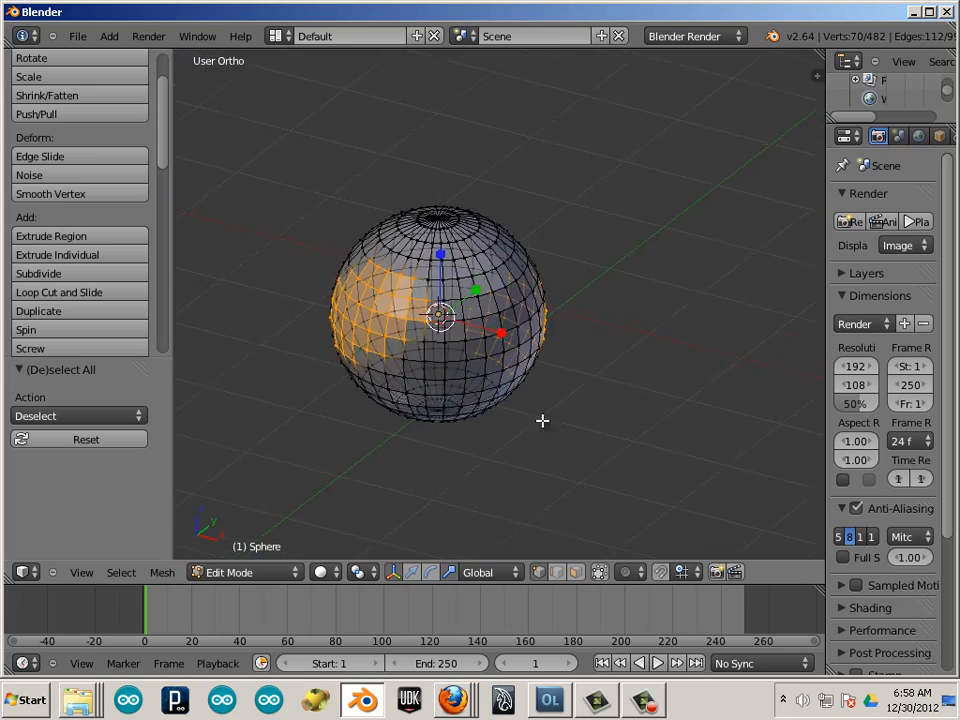
{"action": "middle_click_drag", "start_coordinate": [542, 420], "coordinate": [613, 388]}
{"action": "scroll", "coordinate": [656, 433], "scroll_direction": "up", "scroll_amount": 2}
{"action": "scroll", "coordinate": [613, 388], "scroll_direction": "up", "scroll_amount": 2}
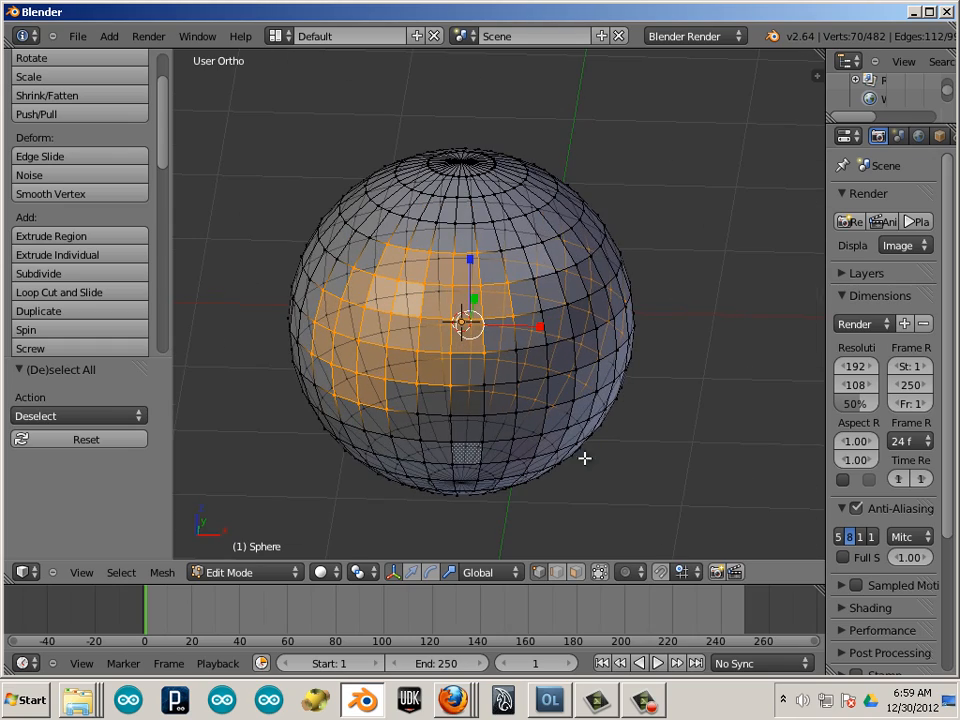
{"action": "middle_click_drag", "start_coordinate": [585, 458], "coordinate": [636, 477]}
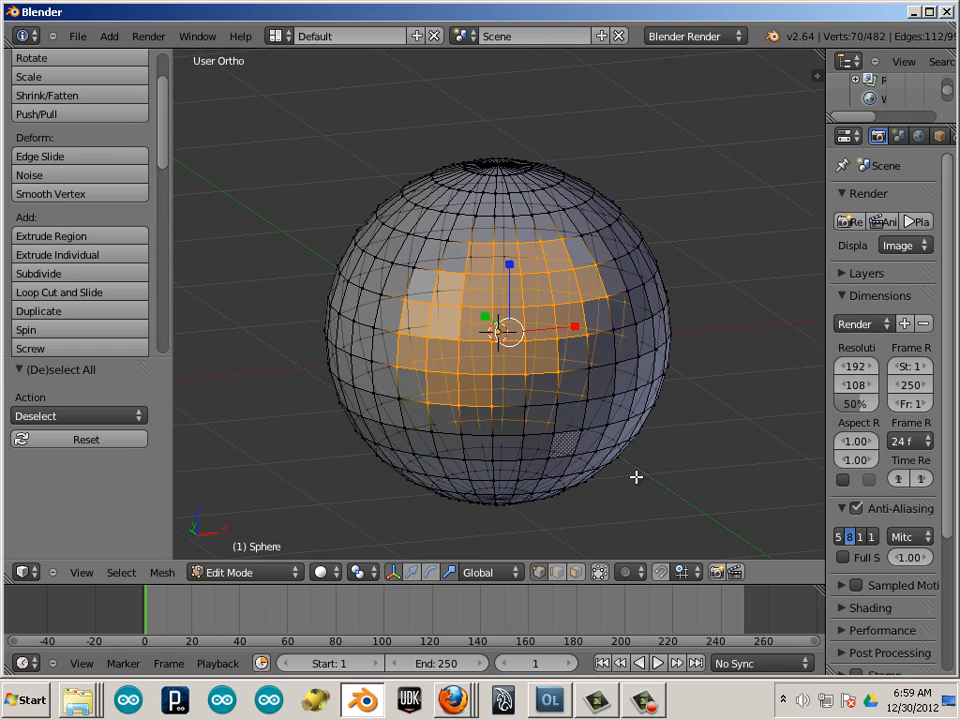
{"action": "key", "text": "a"}
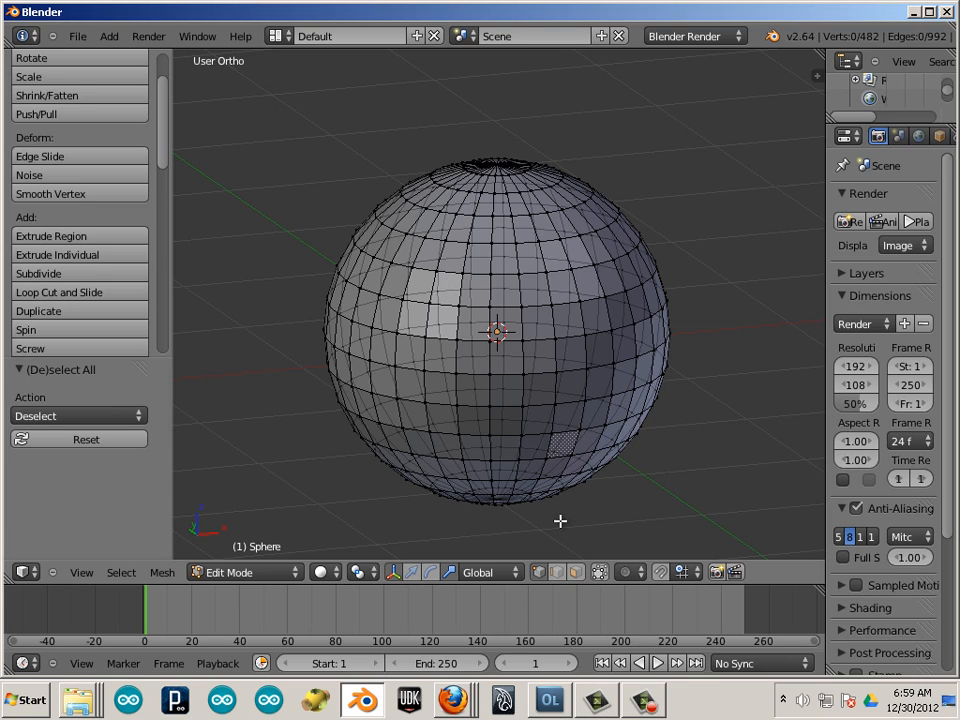
Step: Limit selection to visible geometry again and, in wireframe display, lasso-select a patch of vertices on the sphere
{"action": "left_click", "coordinate": [599, 573]}
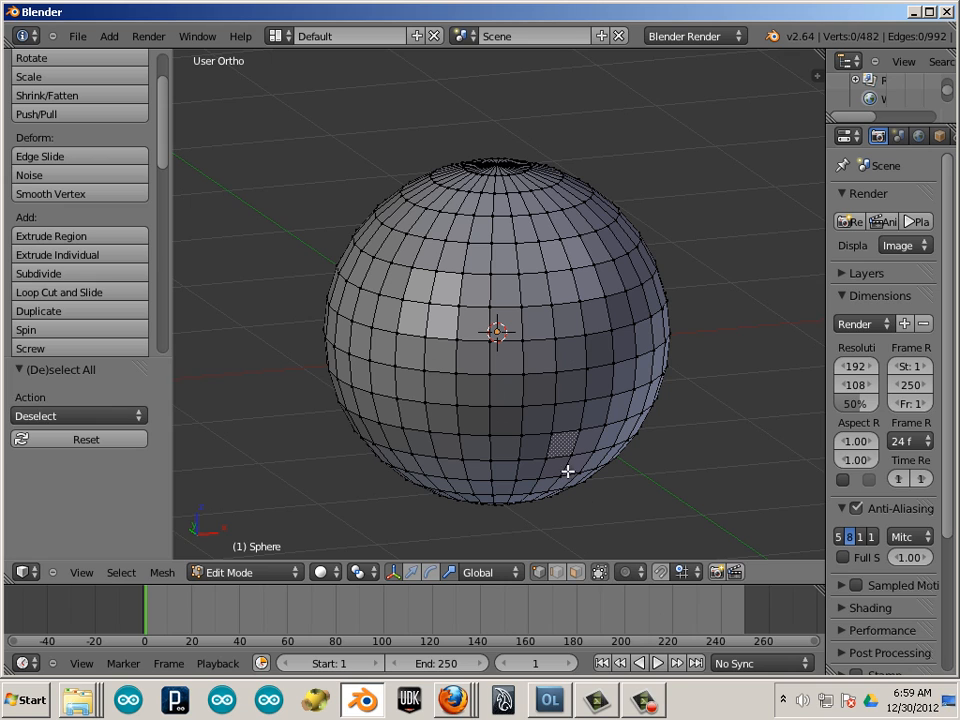
{"action": "key", "text": "z"}
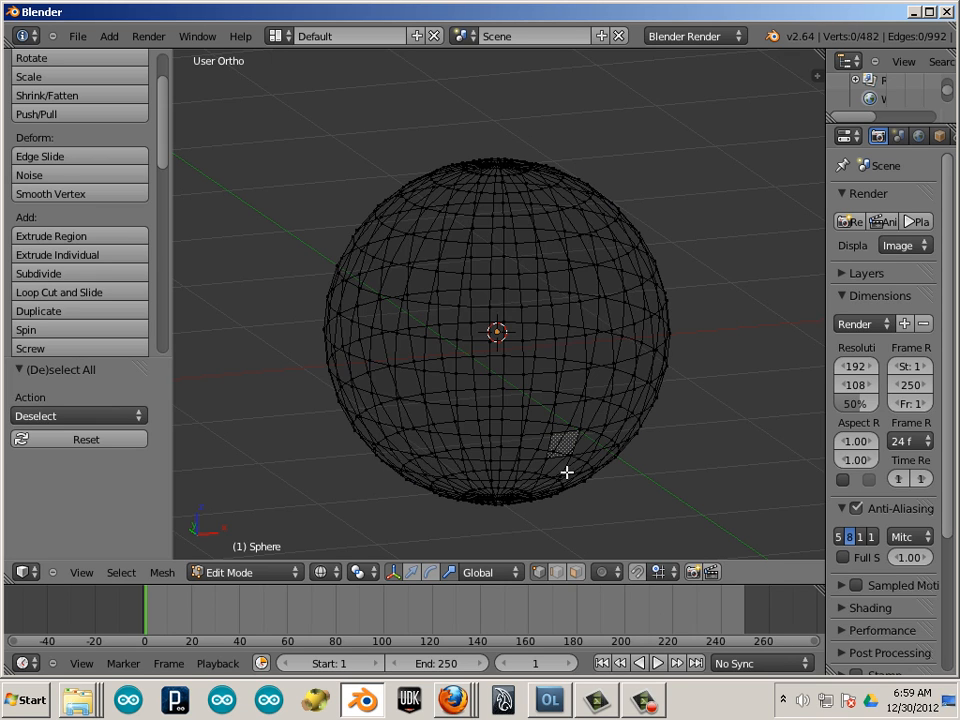
{"action": "mouse_move", "coordinate": [577, 418]}
{"action": "left_mouse_down", "text": "ctrl"}
{"action": "mouse_move", "coordinate": [489, 414]}
{"action": "mouse_move", "coordinate": [519, 349]}
{"action": "mouse_move", "coordinate": [530, 408]}
{"action": "left_mouse_up", "text": "ctrl"}
{"action": "middle_click_drag", "start_coordinate": [387, 398], "coordinate": [510, 450]}
{"action": "middle_click_drag", "start_coordinate": [637, 460], "coordinate": [530, 480]}
Step: Replace the selection with a new lasso patch through the wireframe sphere and view both selected sides from the side
{"action": "key", "text": "a"}
{"action": "mouse_move", "coordinate": [506, 425]}
{"action": "left_mouse_down", "text": "ctrl"}
{"action": "mouse_move", "coordinate": [411, 358]}
{"action": "mouse_move", "coordinate": [489, 407]}
{"action": "mouse_move", "coordinate": [490, 425]}
{"action": "left_mouse_up", "text": "ctrl"}
{"action": "middle_click_drag", "start_coordinate": [340, 430], "coordinate": [505, 428]}
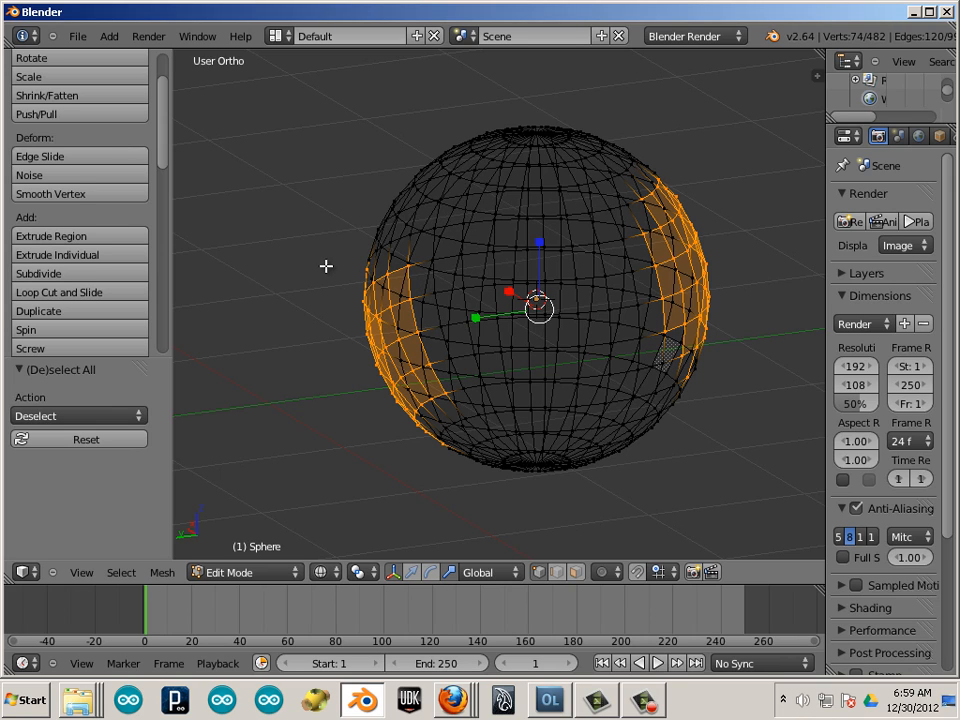
Step: Lasso-deselect one of the two opposite vertex patches and the lower part of the remaining patch
{"action": "mouse_move", "coordinate": [304, 268]}
{"action": "left_mouse_down", "text": "ctrl"}
{"action": "mouse_move", "coordinate": [300, 433]}
{"action": "mouse_move", "coordinate": [392, 536]}
{"action": "mouse_move", "coordinate": [516, 512]}
{"action": "mouse_move", "coordinate": [452, 228]}
{"action": "mouse_move", "coordinate": [445, 232]}
{"action": "left_mouse_up", "text": "ctrl"}
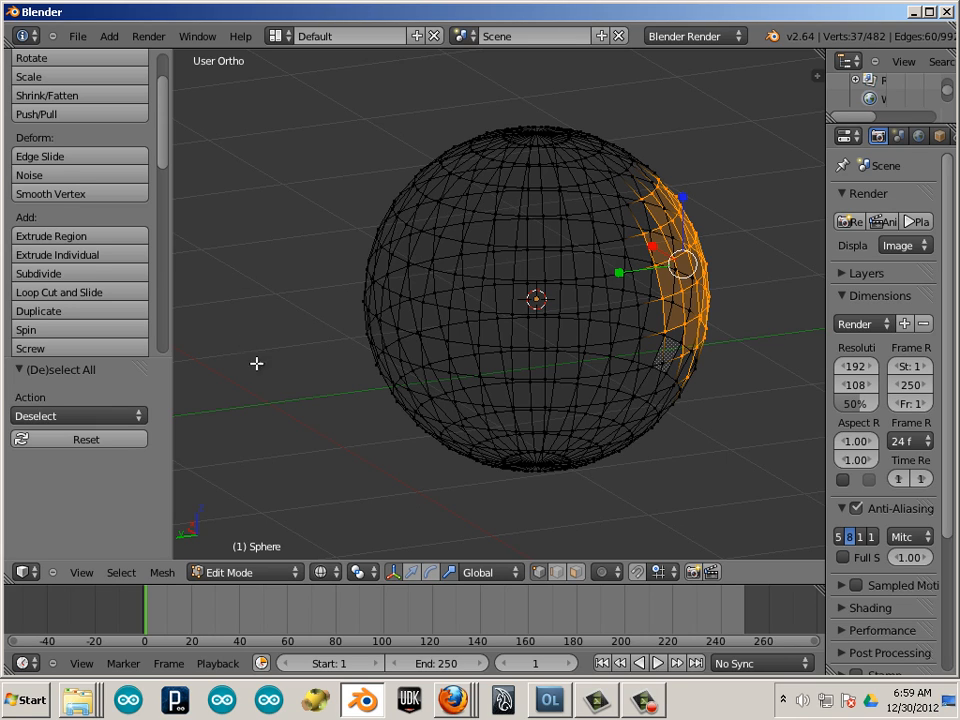
{"action": "mouse_move", "coordinate": [489, 476]}
{"action": "left_mouse_down", "text": "ctrl+shift"}
{"action": "mouse_move", "coordinate": [722, 444]}
{"action": "mouse_move", "coordinate": [574, 334]}
{"action": "mouse_move", "coordinate": [539, 352]}
{"action": "left_mouse_up", "text": "ctrl+shift"}
{"action": "mouse_move", "coordinate": [285, 314]}
{"action": "left_mouse_down", "text": "ctrl"}
{"action": "mouse_move", "coordinate": [401, 206]}
{"action": "mouse_move", "coordinate": [285, 276]}
{"action": "mouse_move", "coordinate": [328, 467]}
{"action": "mouse_move", "coordinate": [463, 210]}
{"action": "mouse_move", "coordinate": [251, 402]}
{"action": "left_mouse_up", "text": "ctrl"}
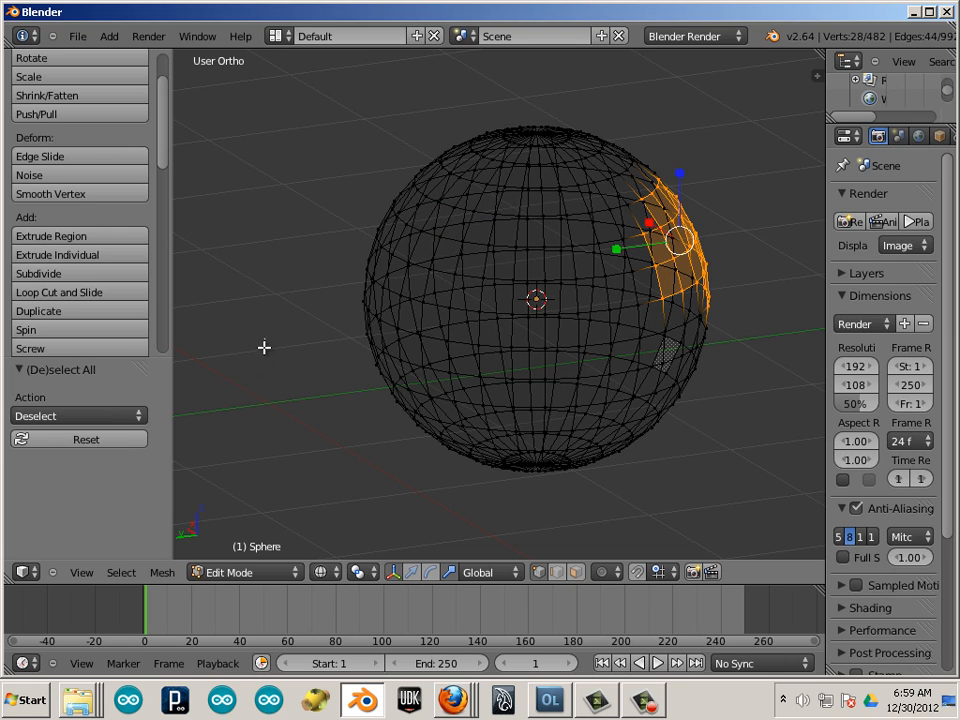
{"action": "mouse_move", "coordinate": [264, 347]}
{"action": "left_mouse_down", "text": "ctrl"}
{"action": "mouse_move", "coordinate": [463, 431]}
{"action": "mouse_move", "coordinate": [279, 276]}
{"action": "mouse_move", "coordinate": [598, 377]}
{"action": "mouse_move", "coordinate": [283, 330]}
{"action": "left_mouse_up", "text": "ctrl"}
{"action": "middle_click_drag", "start_coordinate": [454, 369], "coordinate": [381, 357], "text": "shift"}
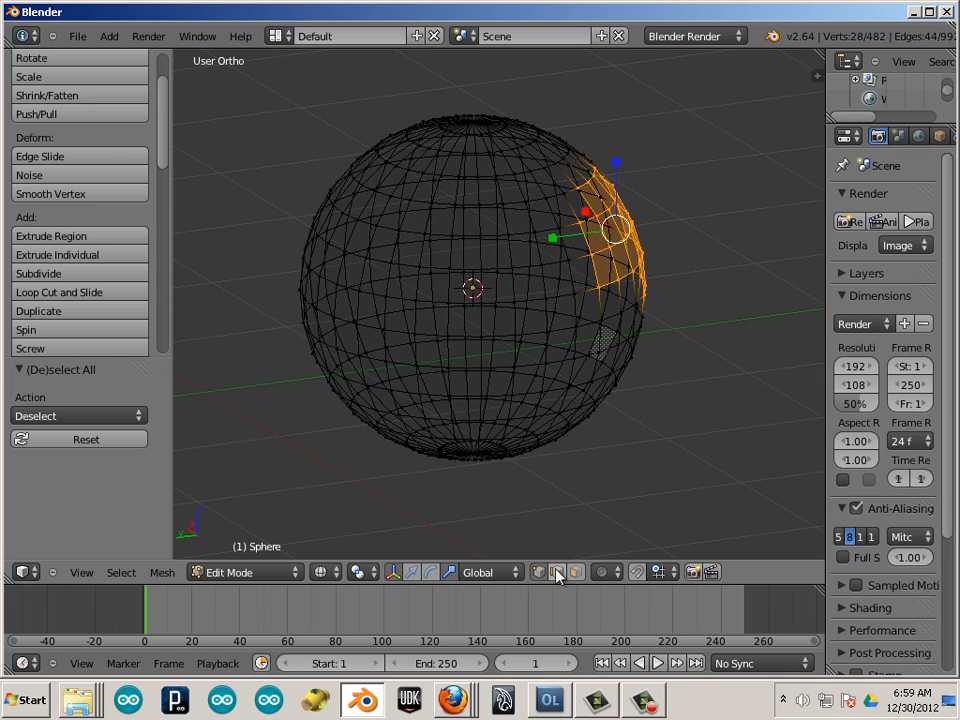
Step: Replace the selection with three adjacent edge loops around the sphere's equator and, in front view, lasso-deselect the band's left half
{"action": "key", "text": "a"}
{"action": "right_click", "coordinate": [500, 337], "text": "alt"}
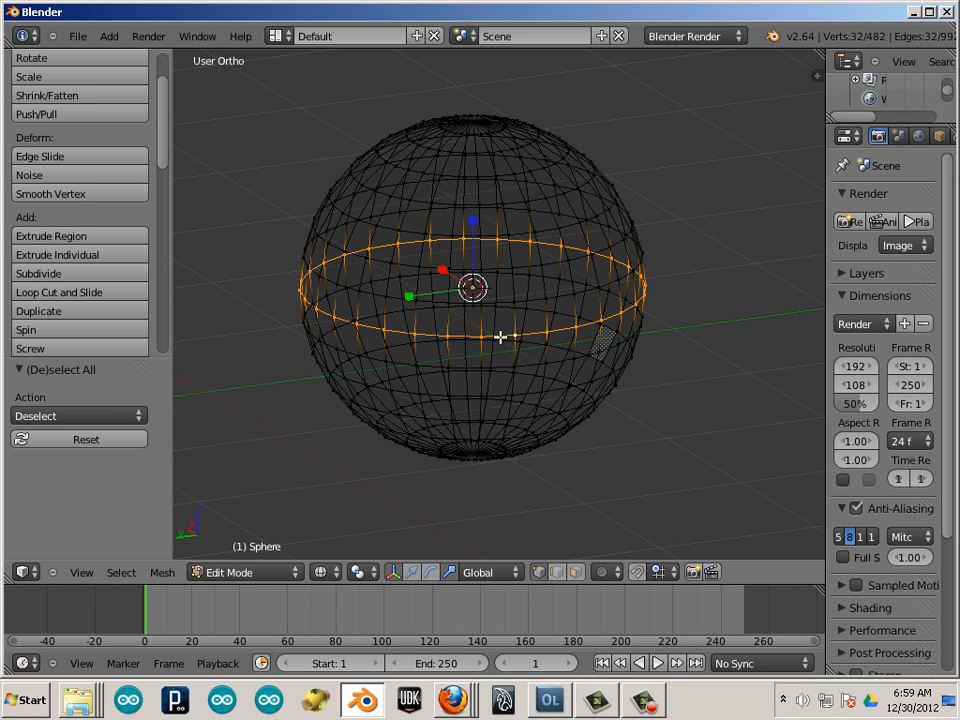
{"action": "right_click", "coordinate": [502, 305], "text": "alt+shift"}
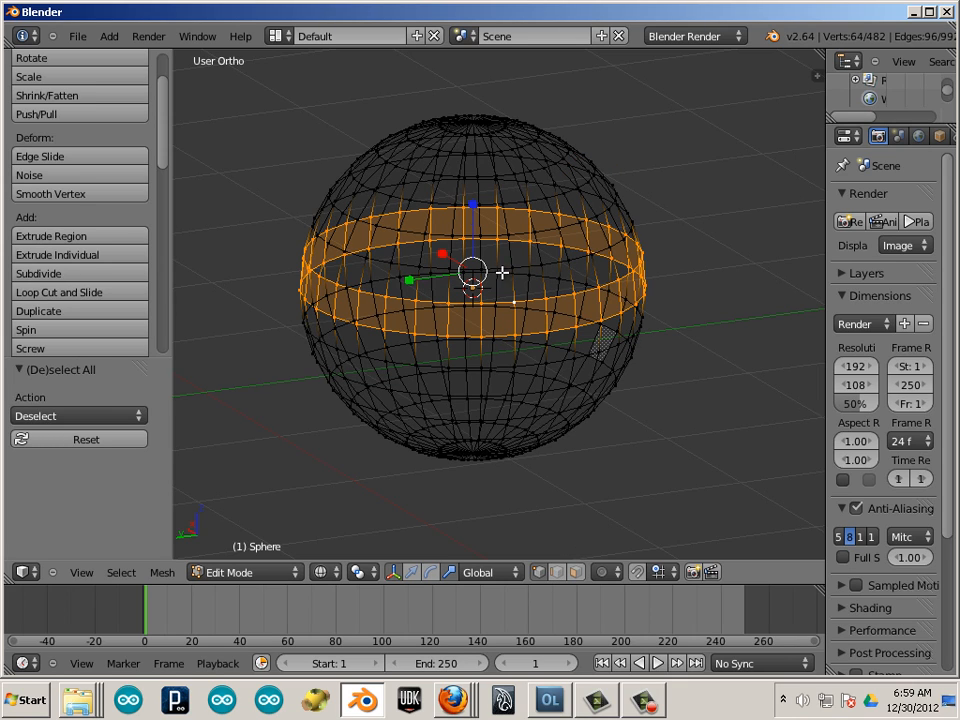
{"action": "right_click", "coordinate": [502, 278], "text": "alt+shift"}
{"action": "key", "text": "KP_1"}
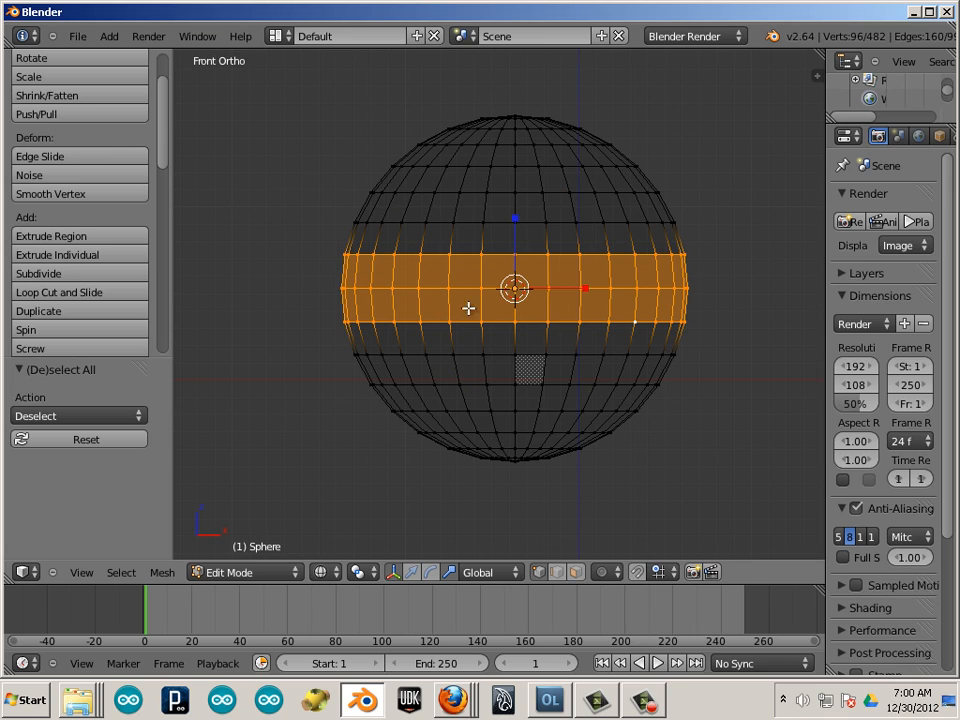
{"action": "mouse_move", "coordinate": [260, 262]}
{"action": "left_mouse_down", "text": "ctrl"}
{"action": "mouse_move", "coordinate": [370, 429]}
{"action": "mouse_move", "coordinate": [514, 289]}
{"action": "mouse_move", "coordinate": [505, 292]}
{"action": "left_mouse_up", "text": "ctrl"}
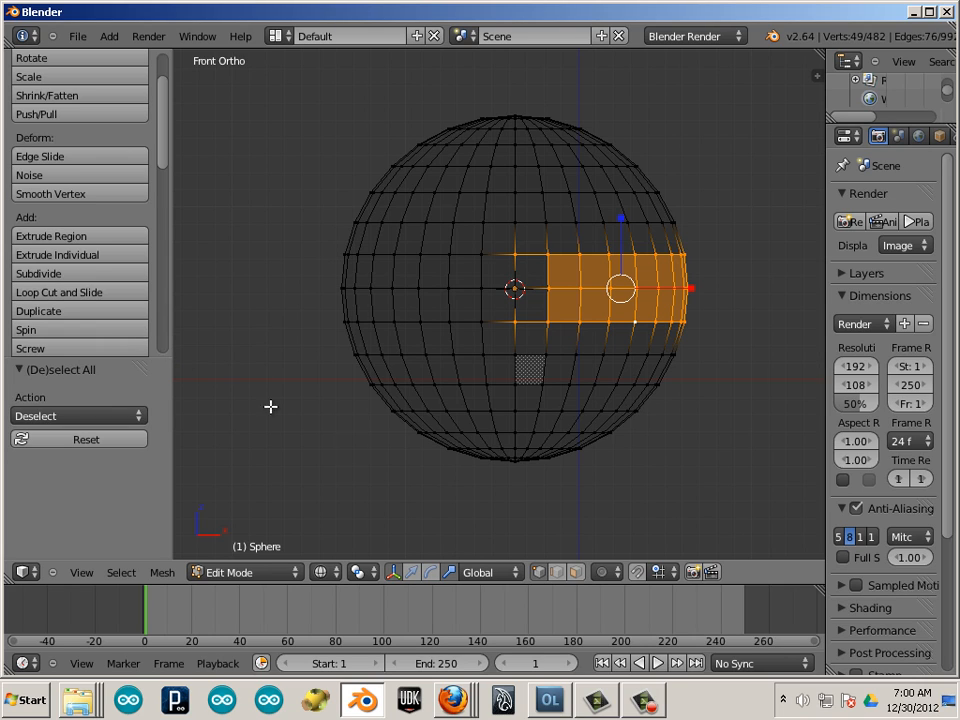
Step: In face select mode, add the two faces at the band's inner end, try a box selection over its faces, and clear the selection
{"action": "left_click", "coordinate": [576, 573]}
{"action": "right_click", "coordinate": [528, 311], "text": "shift"}
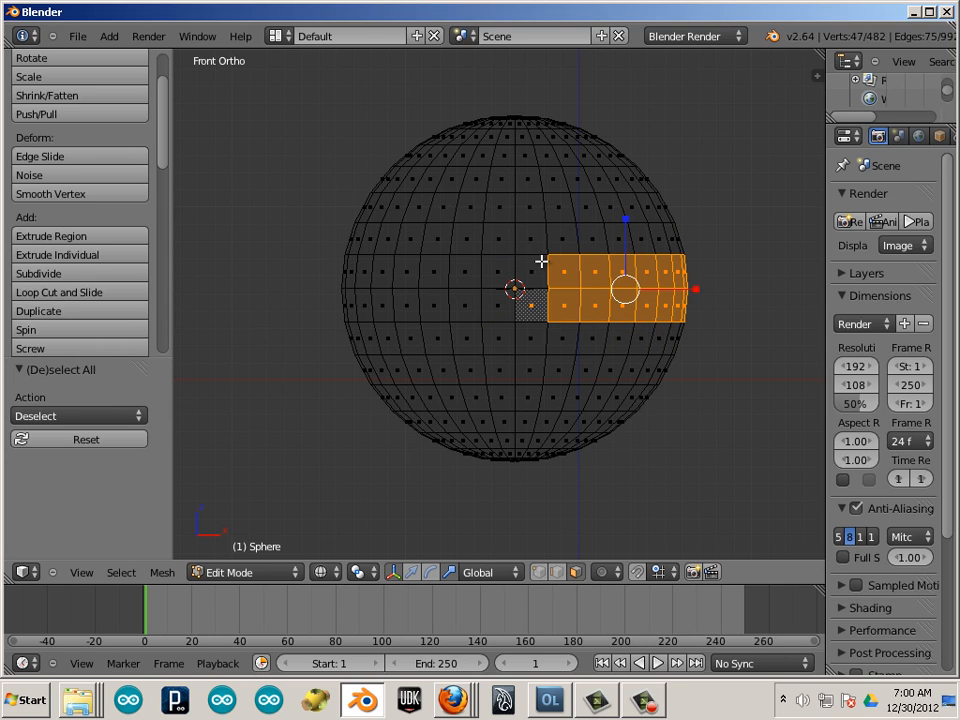
{"action": "right_click", "coordinate": [538, 263], "text": "shift"}
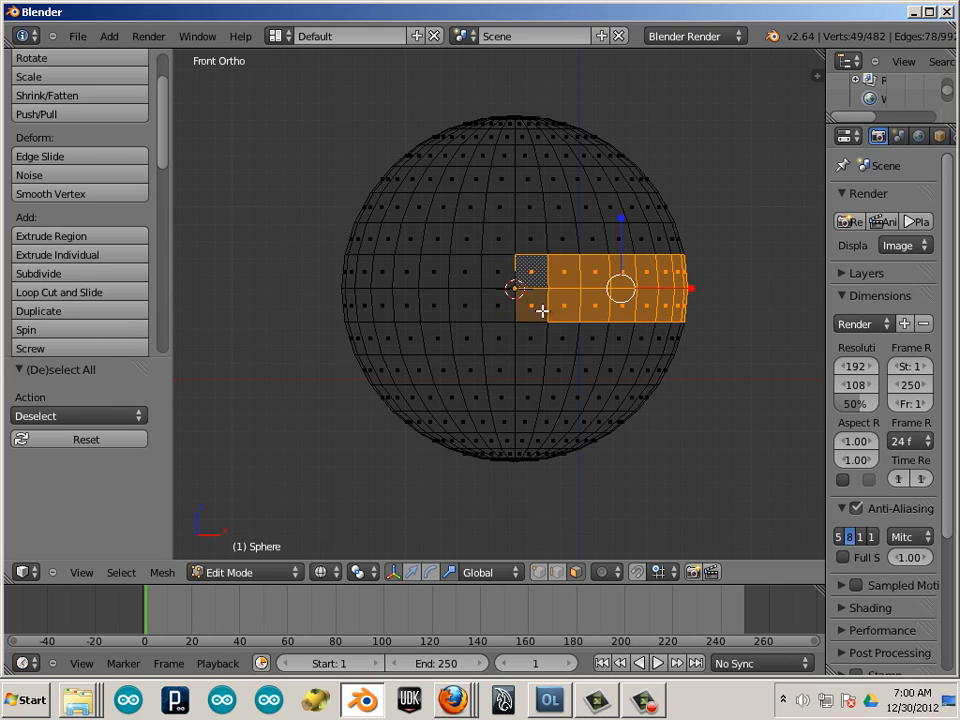
{"action": "right_click", "coordinate": [598, 316], "text": "shift"}
{"action": "key", "text": "b"}
{"action": "mouse_move", "coordinate": [586, 316]}
{"action": "left_mouse_down"}
{"action": "mouse_move", "coordinate": [542, 306]}
{"action": "mouse_move", "coordinate": [524, 263]}
{"action": "left_mouse_up"}
{"action": "key", "text": "a"}
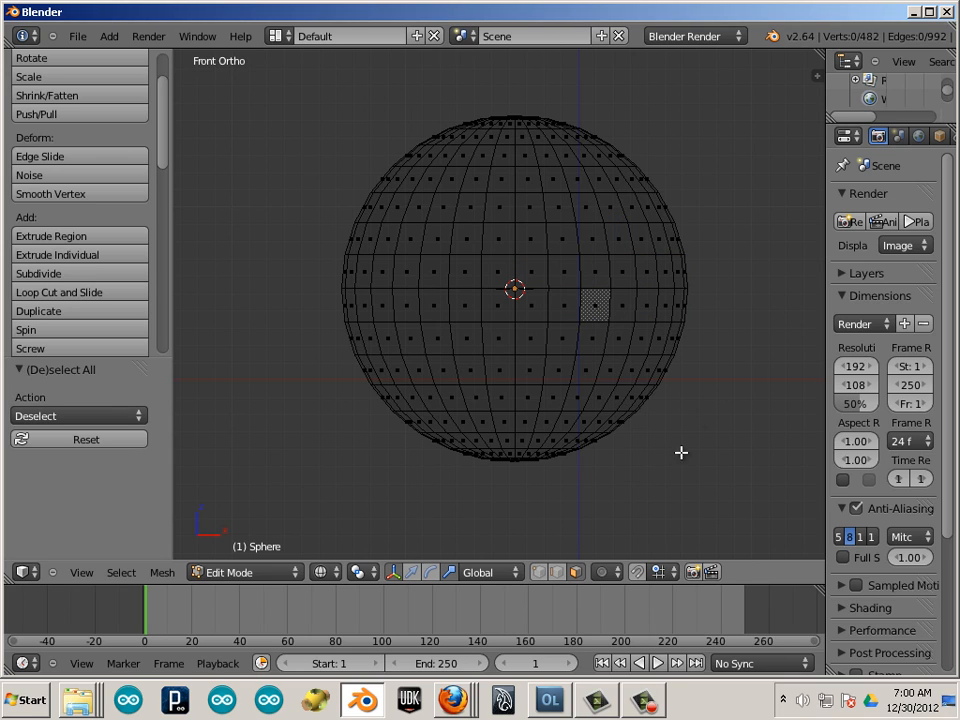
Step: Box-select the right and left parts of the equatorial face band, starting from a right-edge face, and clear the selection
{"action": "right_click", "coordinate": [686, 272]}
{"action": "key", "text": "b"}
{"action": "mouse_move", "coordinate": [686, 263]}
{"action": "left_mouse_down"}
{"action": "mouse_move", "coordinate": [542, 302]}
{"action": "mouse_move", "coordinate": [513, 322]}
{"action": "left_mouse_up"}
{"action": "key", "text": "b"}
{"action": "left_click_drag", "start_coordinate": [231, 257], "coordinate": [468, 321]}
{"action": "key", "text": "a"}
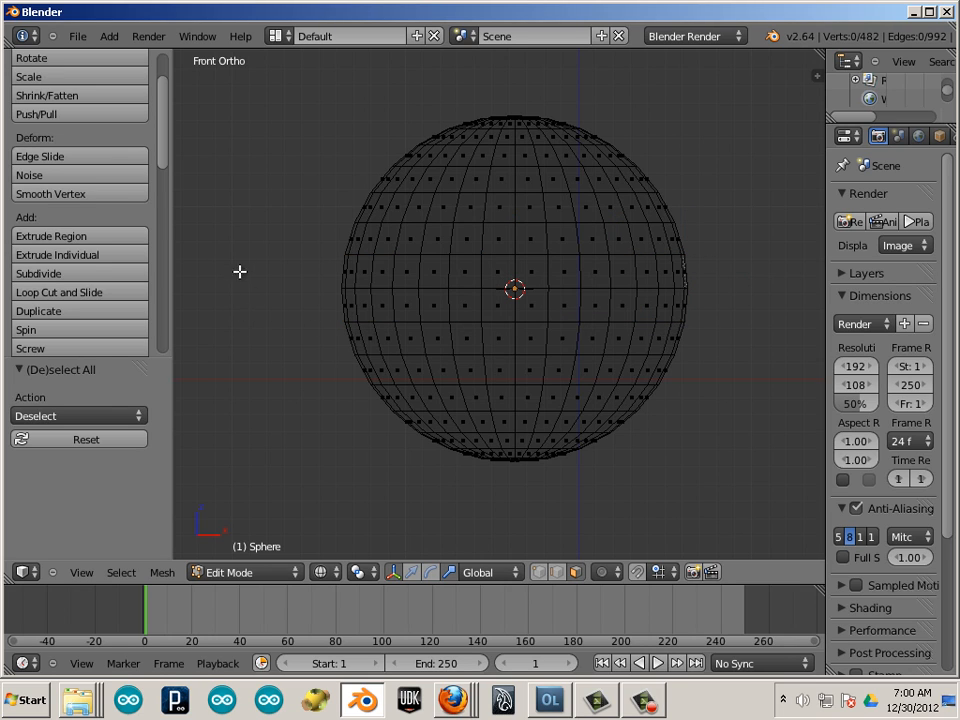
Step: Box-select the left part of the two face rows along the equator, and deselect those faces
{"action": "key", "text": "b"}
{"action": "left_click_drag", "start_coordinate": [261, 261], "coordinate": [471, 314]}
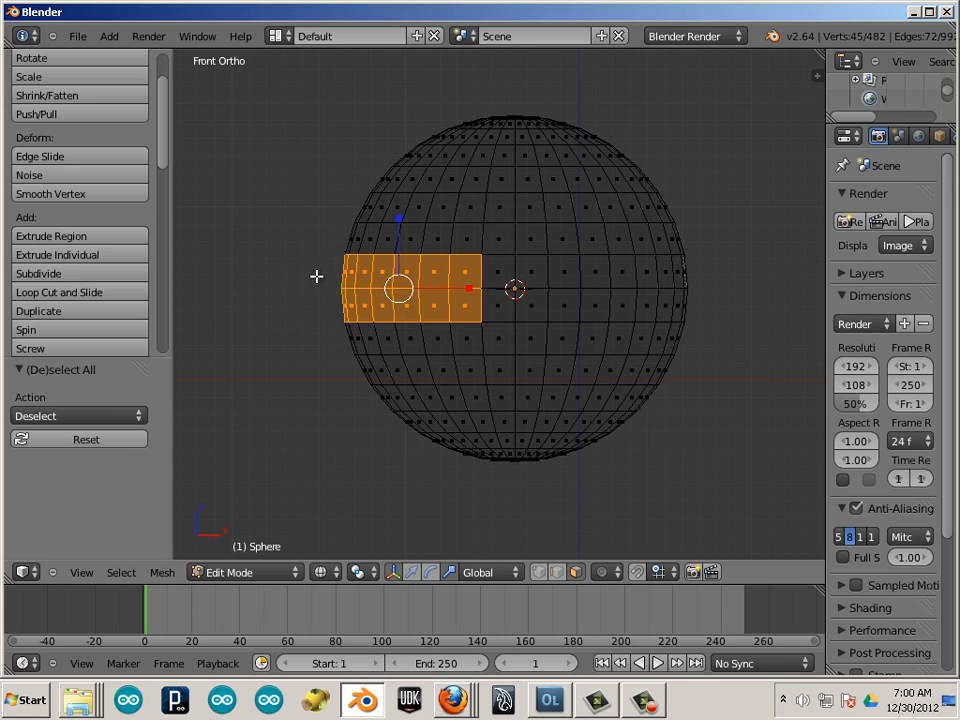
{"action": "key", "text": "b"}
{"action": "left_click_drag", "start_coordinate": [294, 265], "coordinate": [438, 314]}
{"action": "mouse_move", "coordinate": [285, 280]}
{"action": "left_mouse_down", "text": "ctrl+shift"}
{"action": "mouse_move", "coordinate": [375, 364]}
{"action": "mouse_move", "coordinate": [289, 208]}
{"action": "mouse_move", "coordinate": [248, 240]}
{"action": "mouse_move", "coordinate": [332, 208]}
{"action": "mouse_move", "coordinate": [239, 254]}
{"action": "left_mouse_up", "text": "ctrl+shift"}
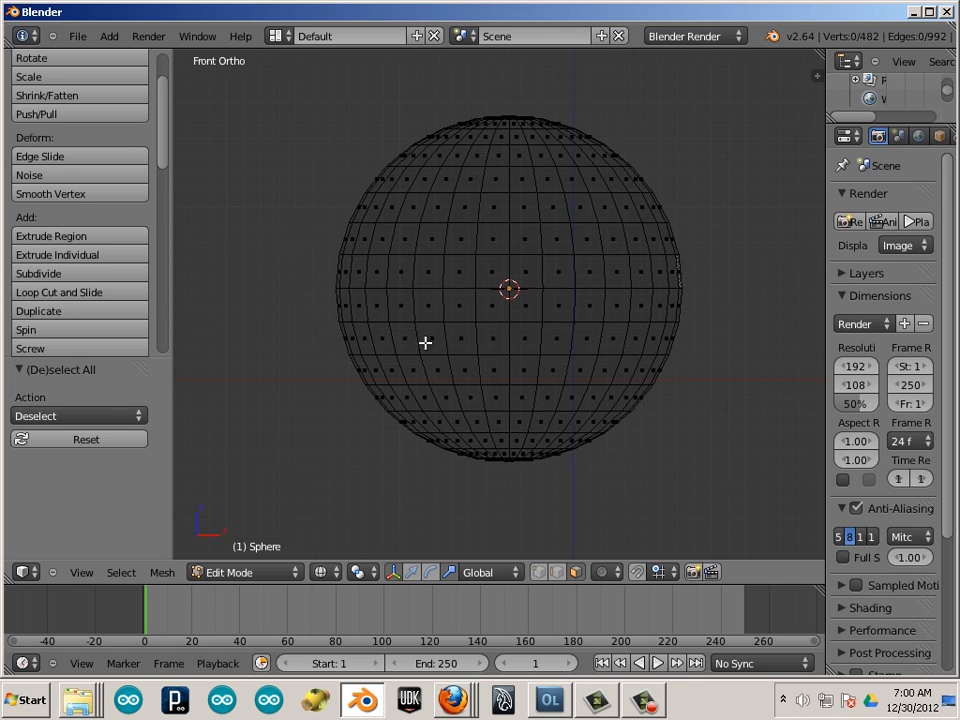
Step: Try box and loop selection again from the left edge of the sphere's equatorial face rows, and clear the selection
{"action": "middle_click_drag", "start_coordinate": [424, 343], "coordinate": [309, 278], "text": "shift"}
{"action": "key", "text": "b"}
{"action": "mouse_move", "coordinate": [236, 257]}
{"action": "left_mouse_down"}
{"action": "mouse_move", "coordinate": [343, 309]}
{"action": "mouse_move", "coordinate": [450, 320]}
{"action": "left_mouse_up"}
{"action": "mouse_move", "coordinate": [201, 249]}
{"action": "left_mouse_down", "text": "ctrl"}
{"action": "mouse_move", "coordinate": [432, 204]}
{"action": "mouse_move", "coordinate": [123, 228]}
{"action": "left_mouse_up", "text": "ctrl"}
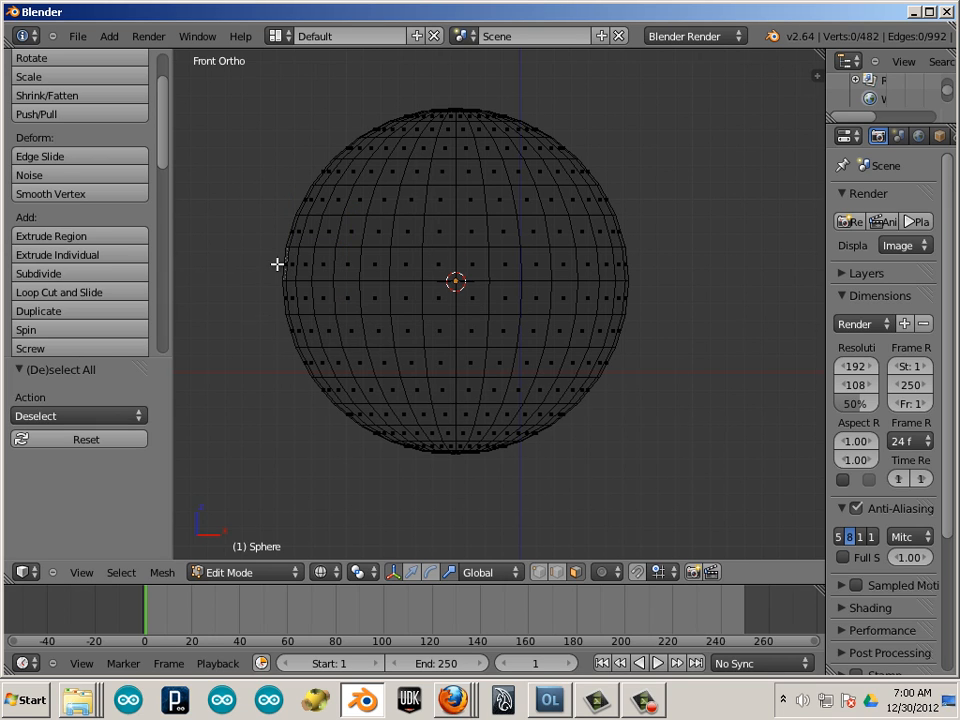
{"action": "middle_click_drag", "start_coordinate": [277, 264], "coordinate": [360, 262], "text": "shift"}
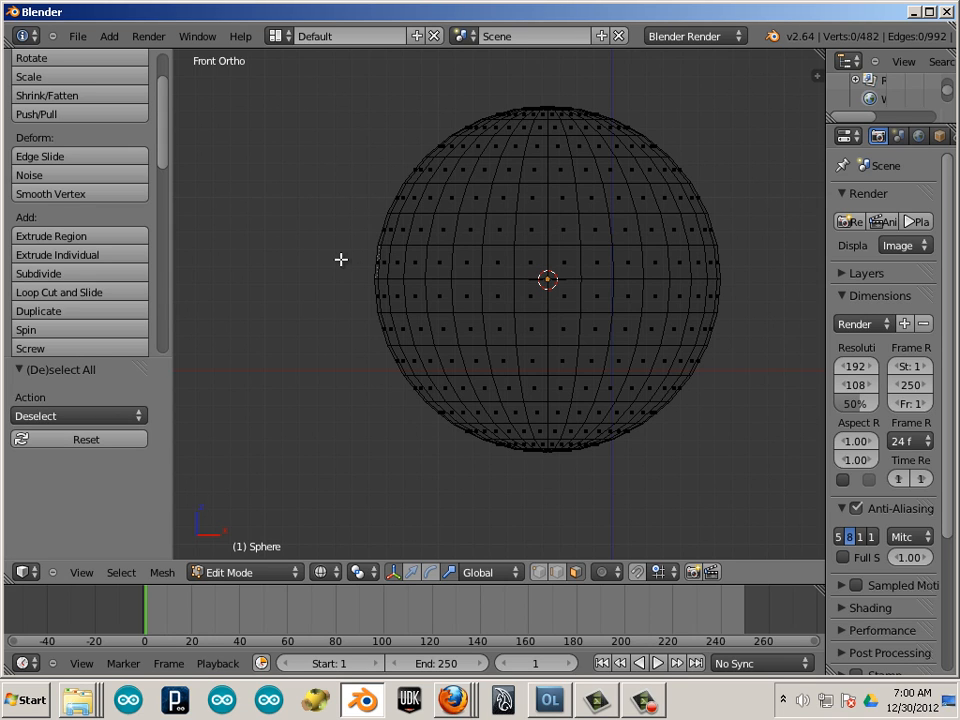
{"action": "middle_click_drag", "start_coordinate": [336, 262], "coordinate": [302, 291], "text": "shift"}
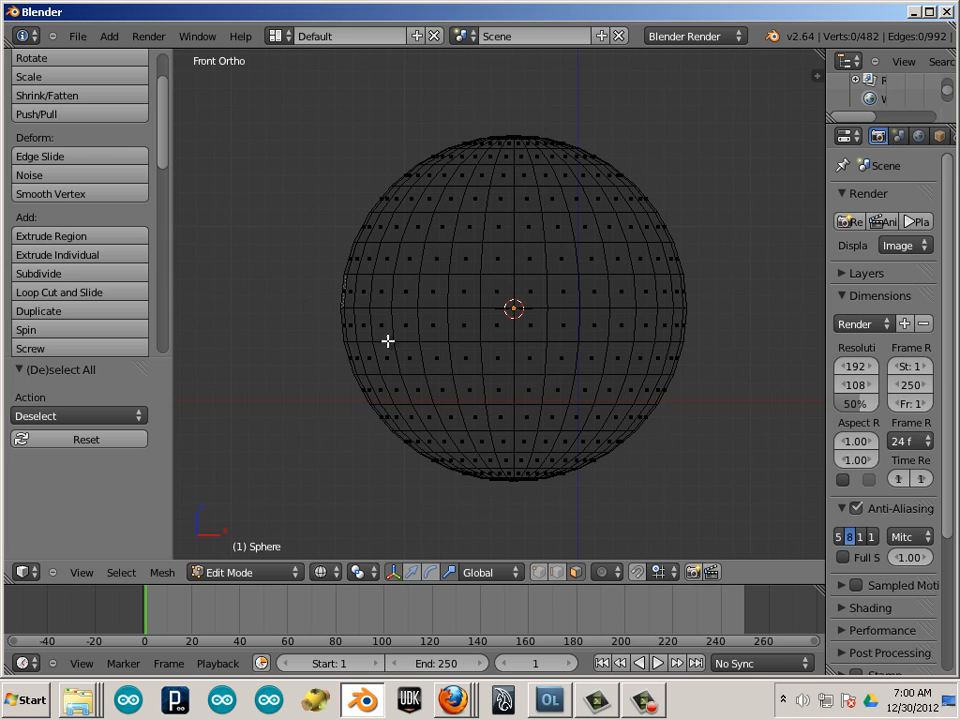
{"action": "right_click", "coordinate": [346, 277], "text": "alt"}
{"action": "key", "text": "a"}
Step: Select three separate horizontal face loops: one on the upper, one near the middle and one on the lower part of the sphere
{"action": "middle_click_drag", "start_coordinate": [699, 396], "coordinate": [684, 469]}
{"action": "scroll", "coordinate": [660, 457], "scroll_direction": "down", "scroll_amount": 3}
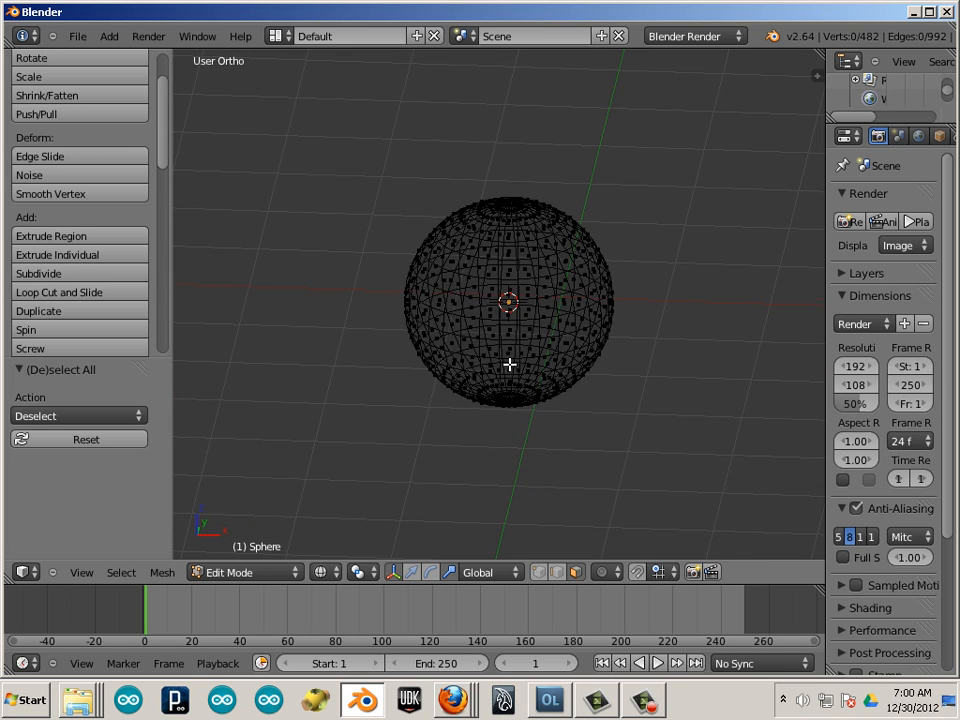
{"action": "middle_click_drag", "start_coordinate": [403, 418], "coordinate": [553, 417]}
{"action": "scroll", "coordinate": [553, 417], "scroll_direction": "up", "scroll_amount": 2}
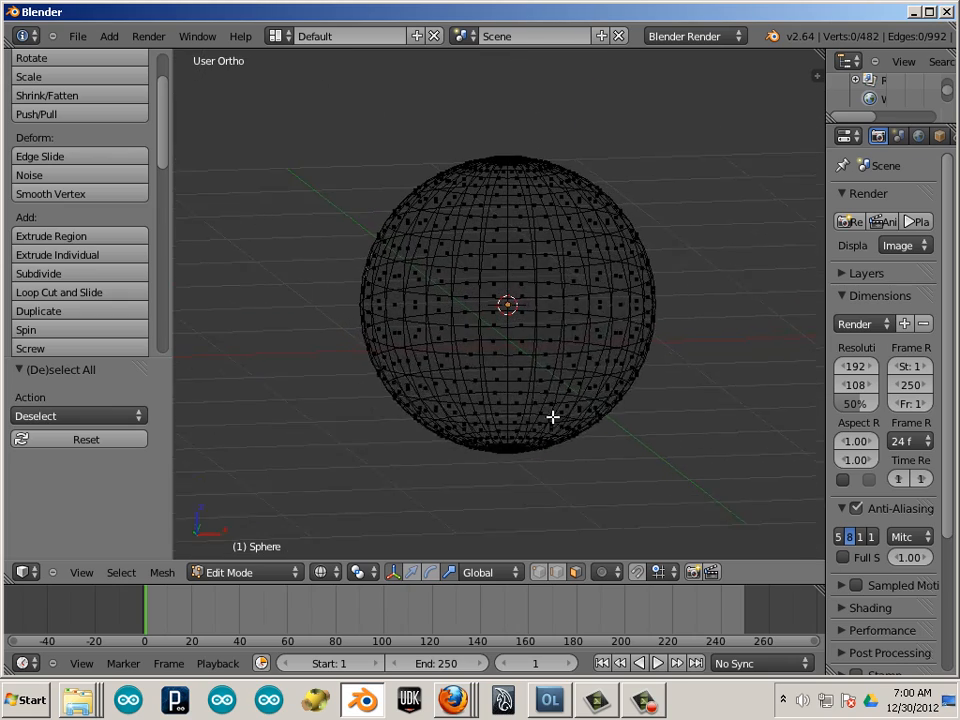
{"action": "scroll", "coordinate": [540, 416], "scroll_direction": "up", "scroll_amount": 2}
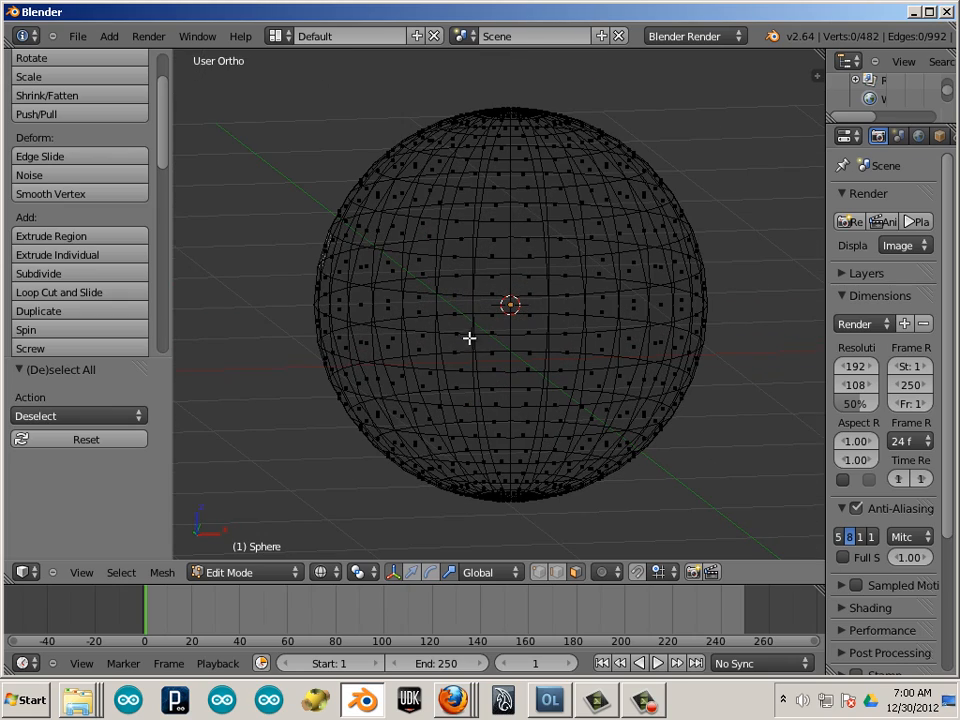
{"action": "scroll", "coordinate": [455, 337], "scroll_direction": "down", "scroll_amount": 2}
{"action": "middle_click_drag", "start_coordinate": [602, 381], "coordinate": [630, 440]}
{"action": "right_click", "coordinate": [553, 328], "text": "alt"}
{"action": "right_click", "coordinate": [551, 317], "text": "alt+shift"}
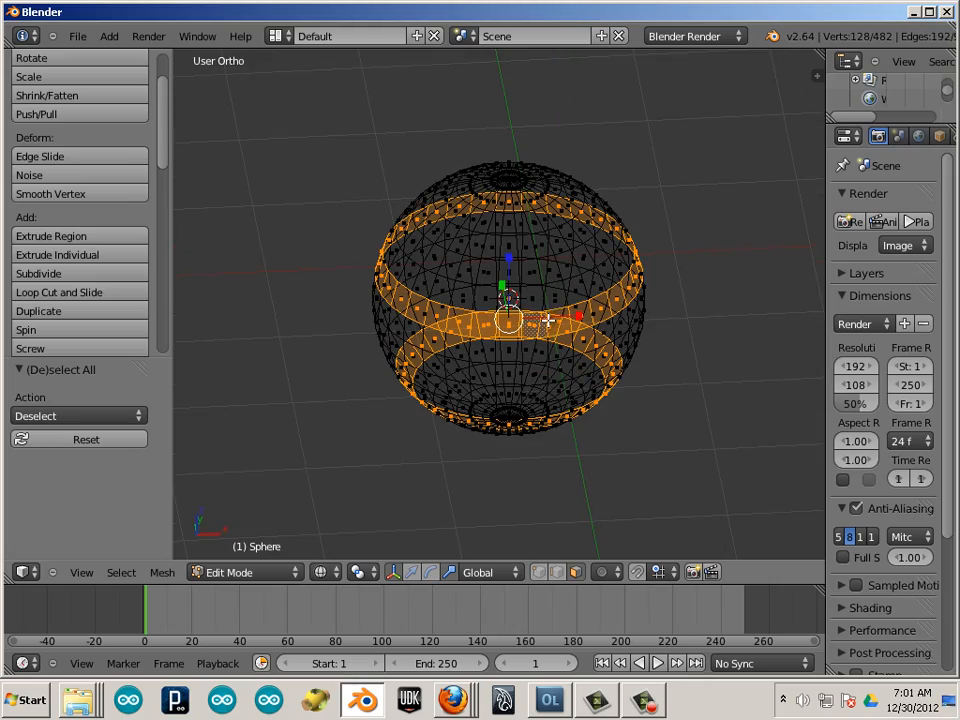
{"action": "right_click", "coordinate": [532, 240], "text": "alt+shift"}
Step: Scale the three selected face loops uniformly by about 1.823 and view the resulting shape from the side
{"action": "key", "text": "s"}
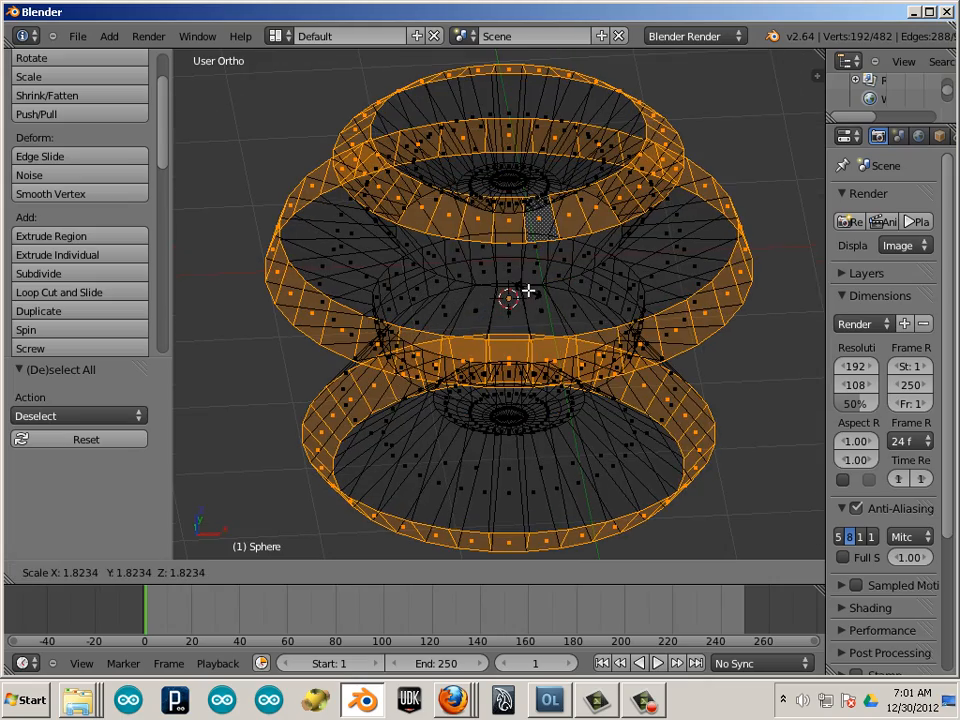
{"action": "left_click", "coordinate": [527, 290]}
{"action": "middle_click_drag", "start_coordinate": [551, 330], "coordinate": [516, 344]}
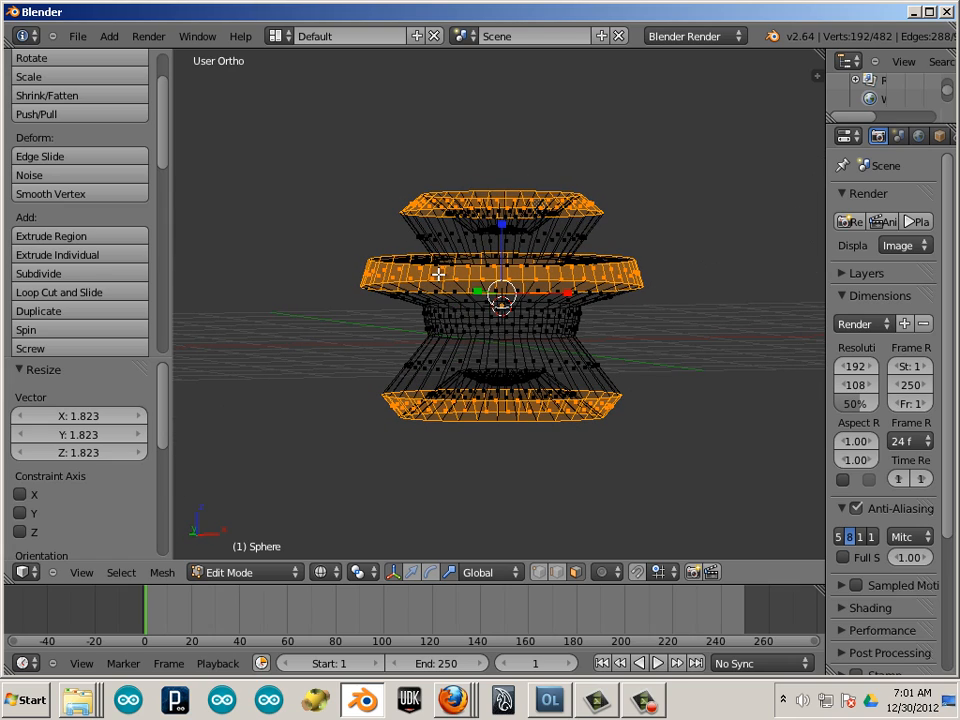
Step: Toggle between Edit Mode and Object Mode, ending in Object Mode, and delete the reshaped sphere
{"action": "key", "text": "Tab"}
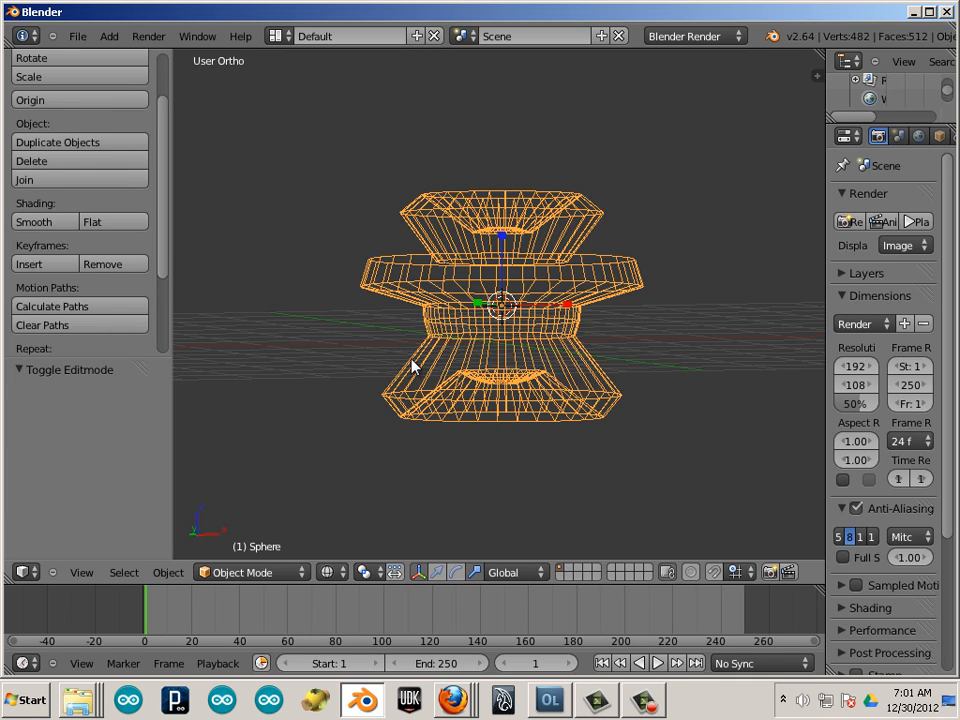
{"action": "key", "text": "Tab"}
{"action": "key", "text": "Tab"}
{"action": "key", "text": "Tab"}
{"action": "key", "text": "Tab"}
{"action": "key", "text": "x"}
{"action": "left_click", "coordinate": [413, 363]}
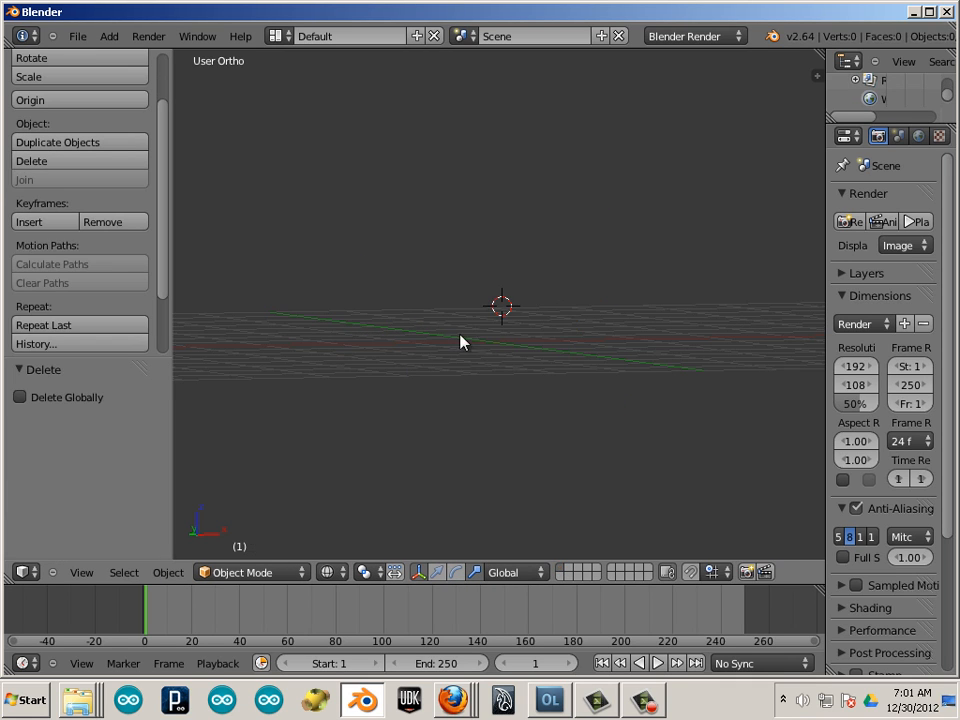
Step: Add a mesh cube at the 3D cursor and view it from slightly above
{"action": "left_click", "coordinate": [109, 36]}
{"action": "mouse_move", "coordinate": [125, 55]}
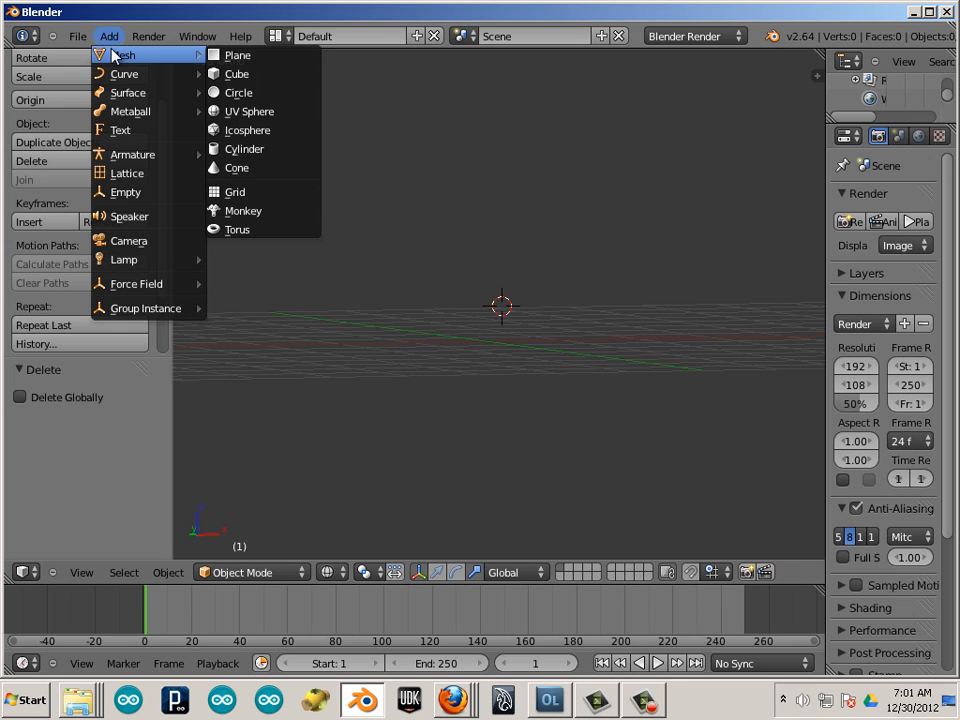
{"action": "left_click", "coordinate": [237, 74]}
{"action": "middle_click_drag", "start_coordinate": [300, 170], "coordinate": [347, 277]}
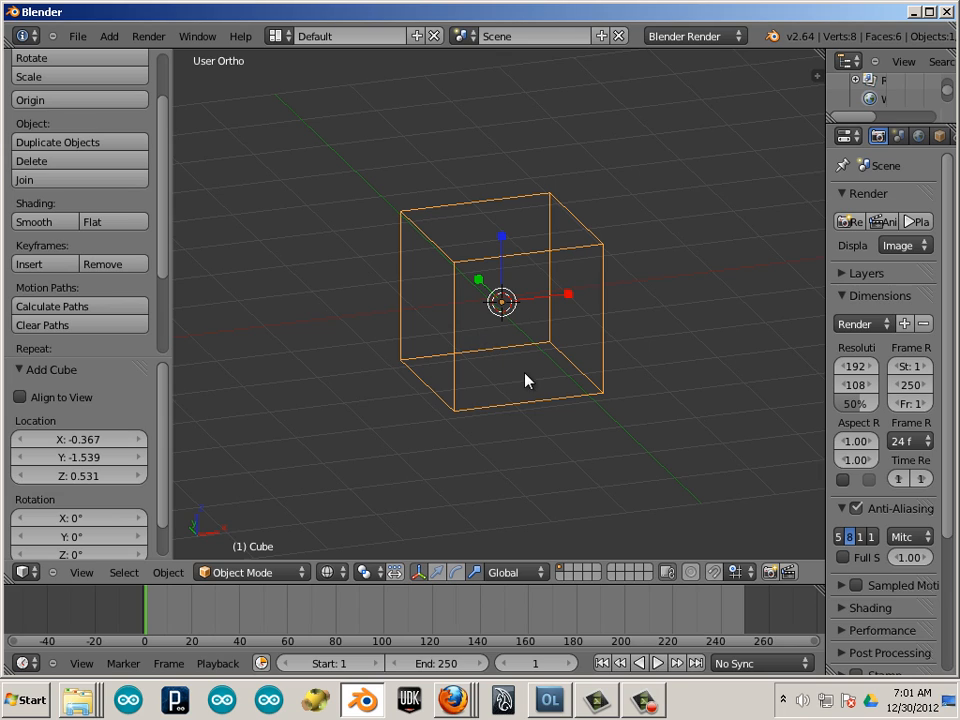
Step: Toggle the cube's display between wireframe and solid shading, ending in solid
{"action": "key", "text": "z"}
{"action": "key", "text": "z"}
{"action": "key", "text": "z"}
{"action": "key", "text": "z"}
{"action": "key", "text": "z"}
{"action": "key", "text": "z"}
{"action": "key", "text": "z"}
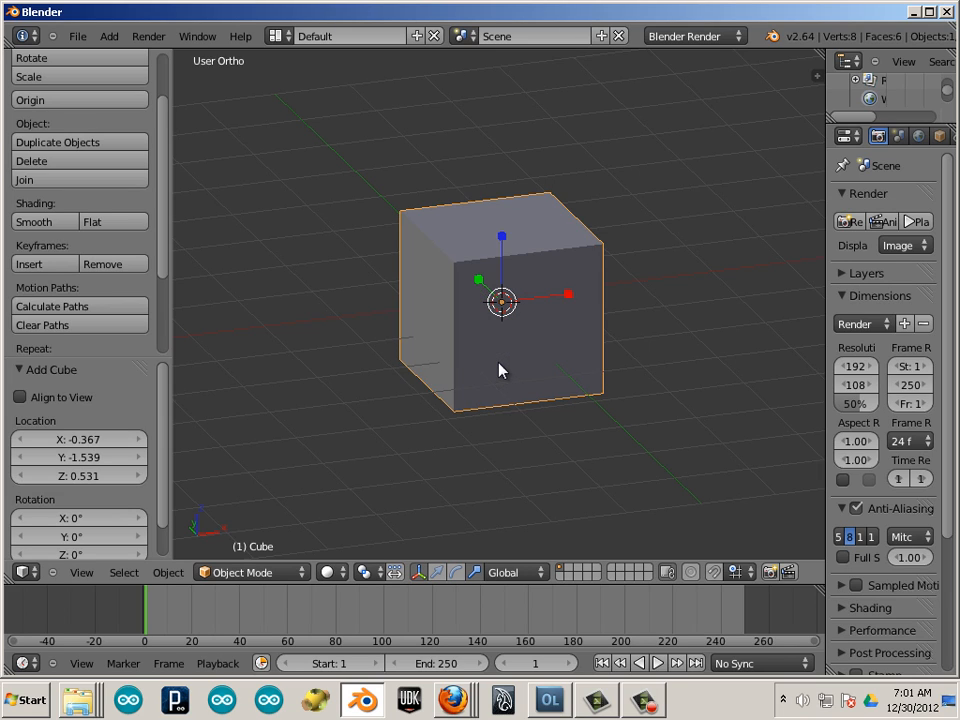
Step: Enter Edit Mode on the cube and select a single side face, followed by the top face alone
{"action": "middle_click_drag", "start_coordinate": [360, 338], "coordinate": [454, 345]}
{"action": "key", "text": "Tab"}
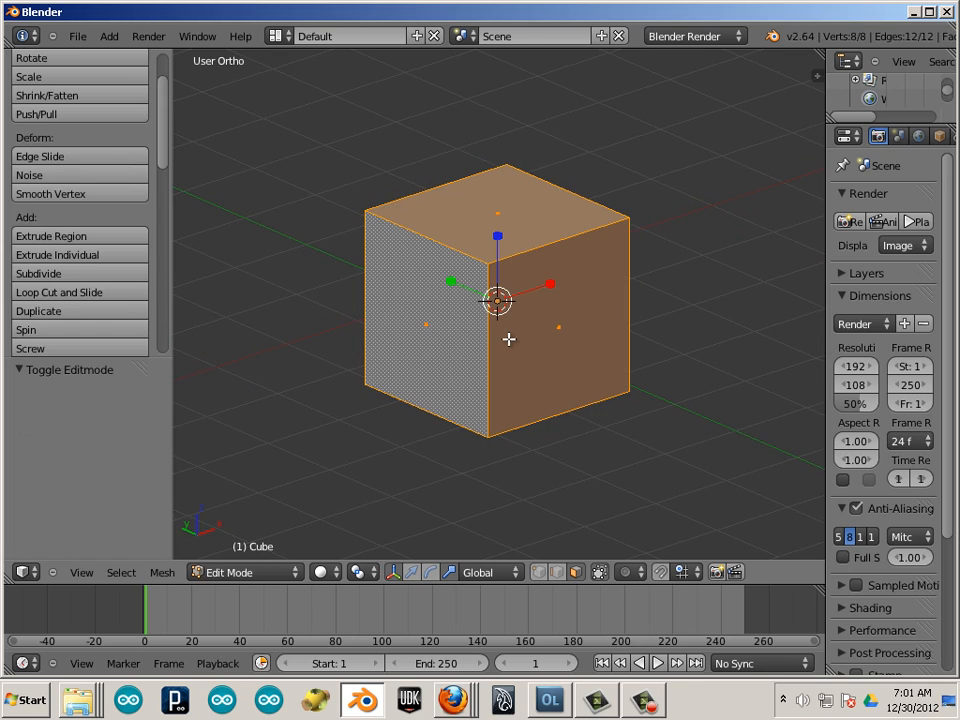
{"action": "right_click", "coordinate": [484, 337]}
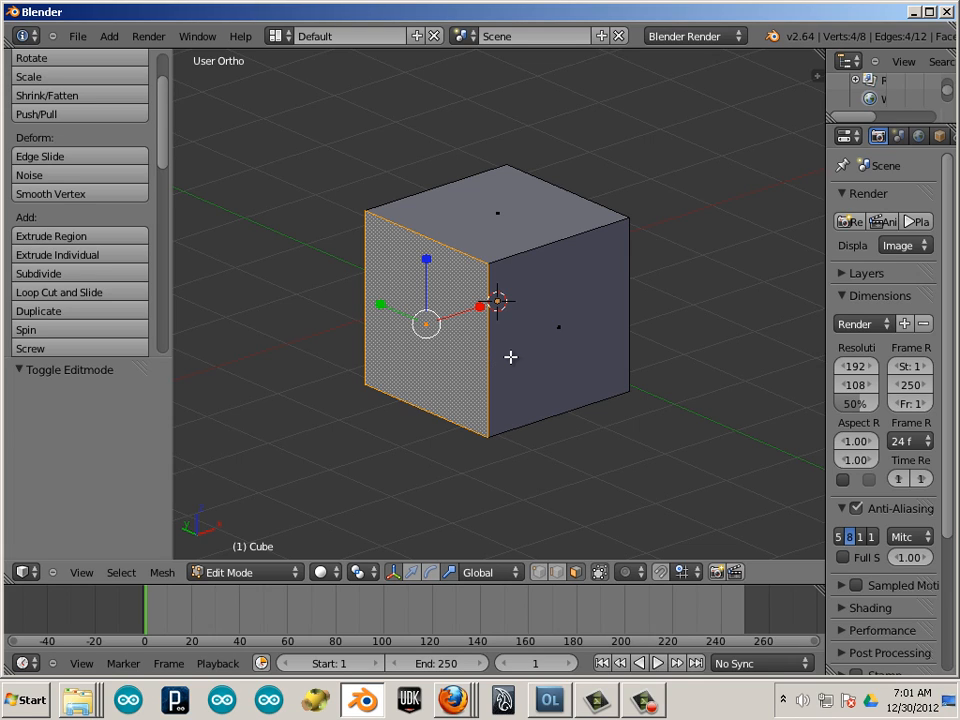
{"action": "key", "text": "Tab"}
{"action": "key", "text": "Tab"}
{"action": "right_click", "coordinate": [498, 258]}
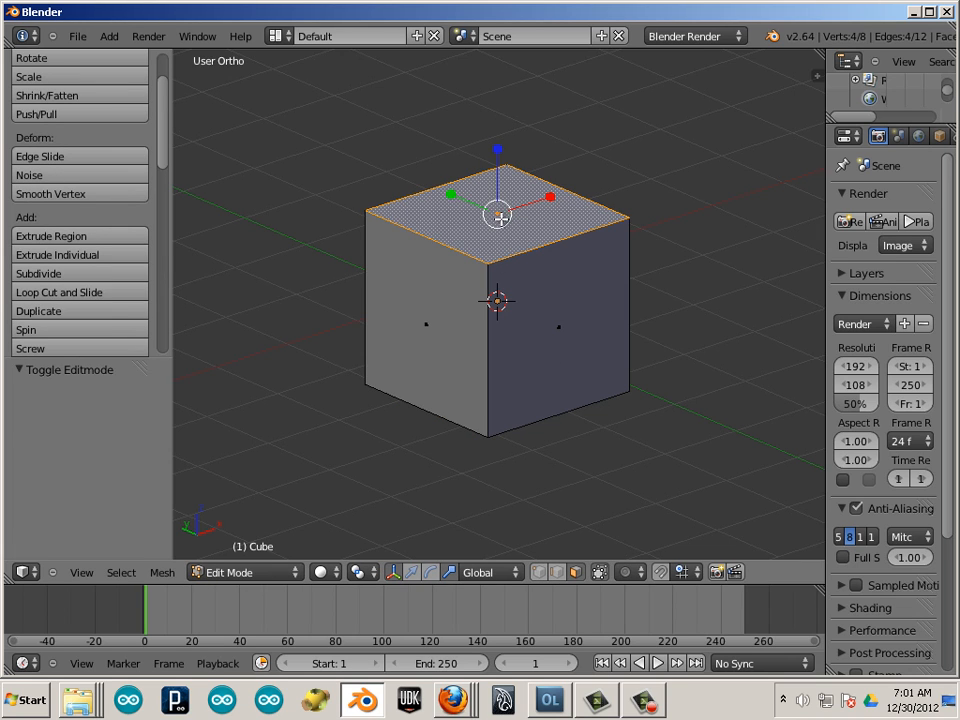